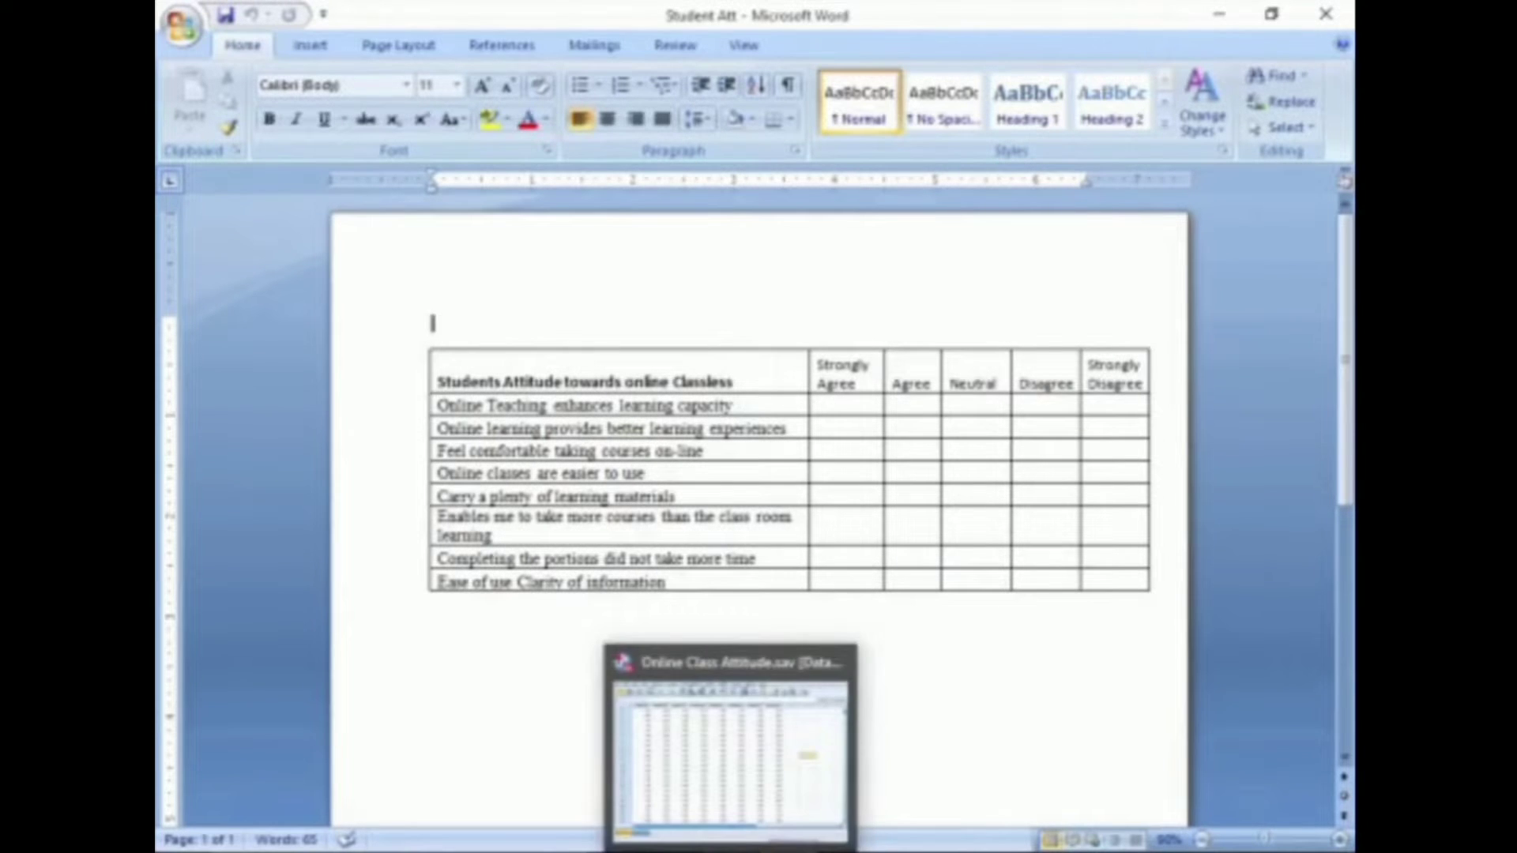
- Switch to the Online Class Attitude.sav dataset in SPSS, show its variable definitions and widen the Label column
click(734, 814)
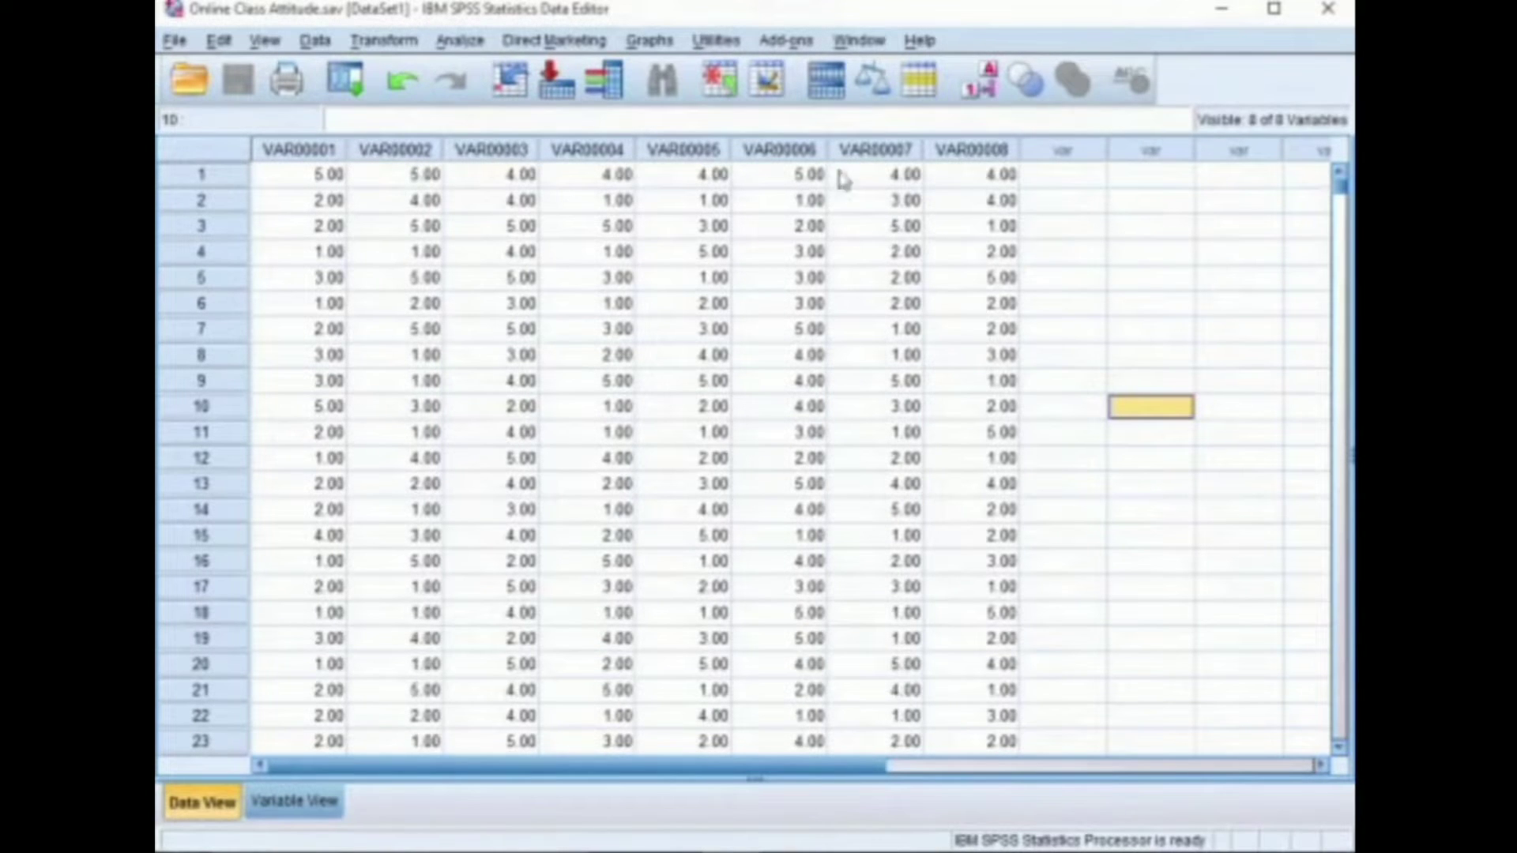
click(263, 808)
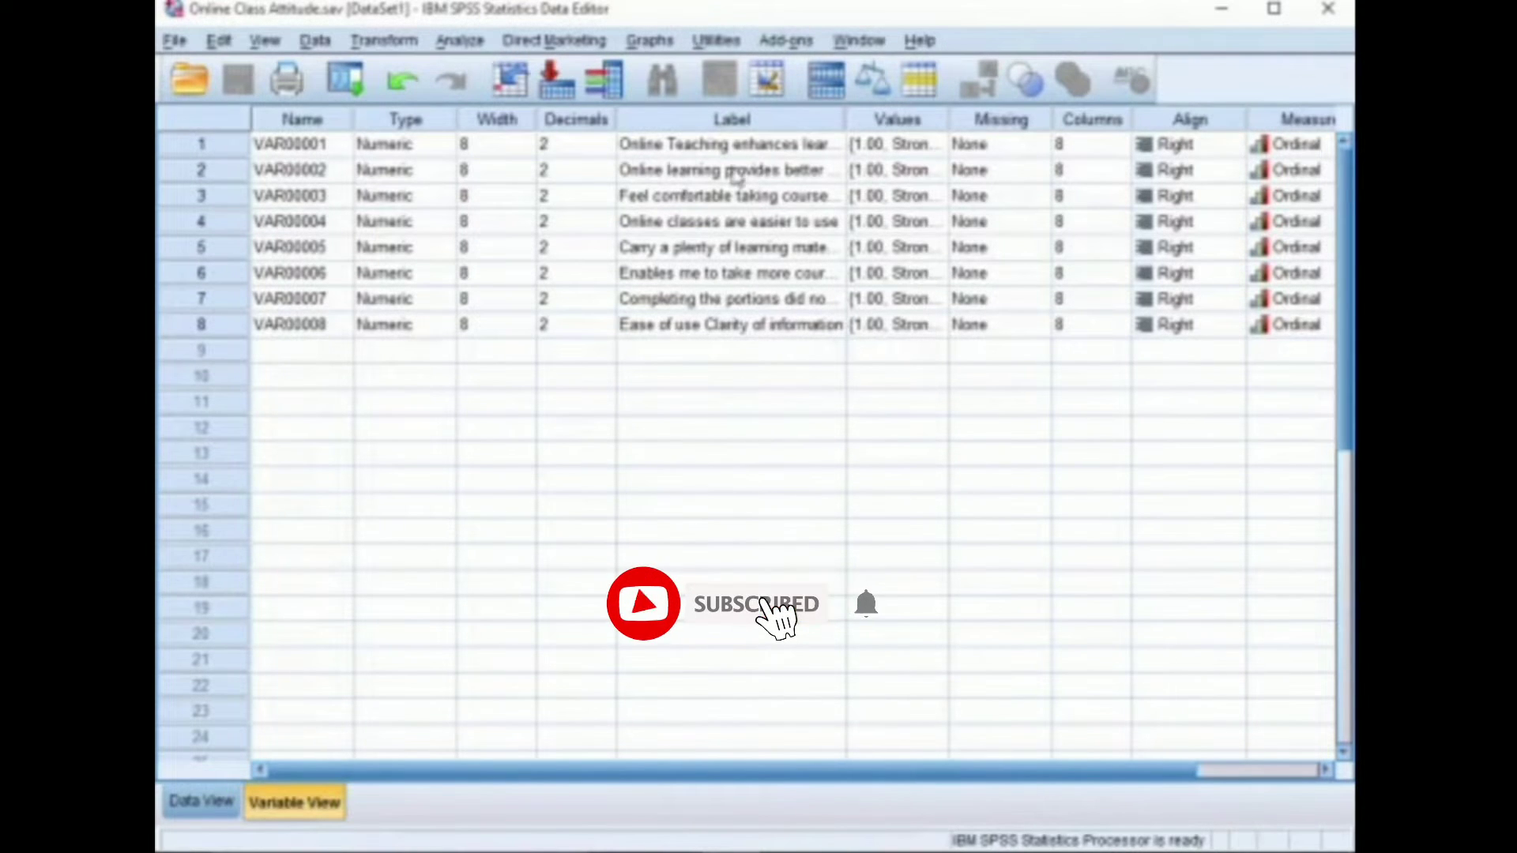
drag(846, 118, 885, 118)
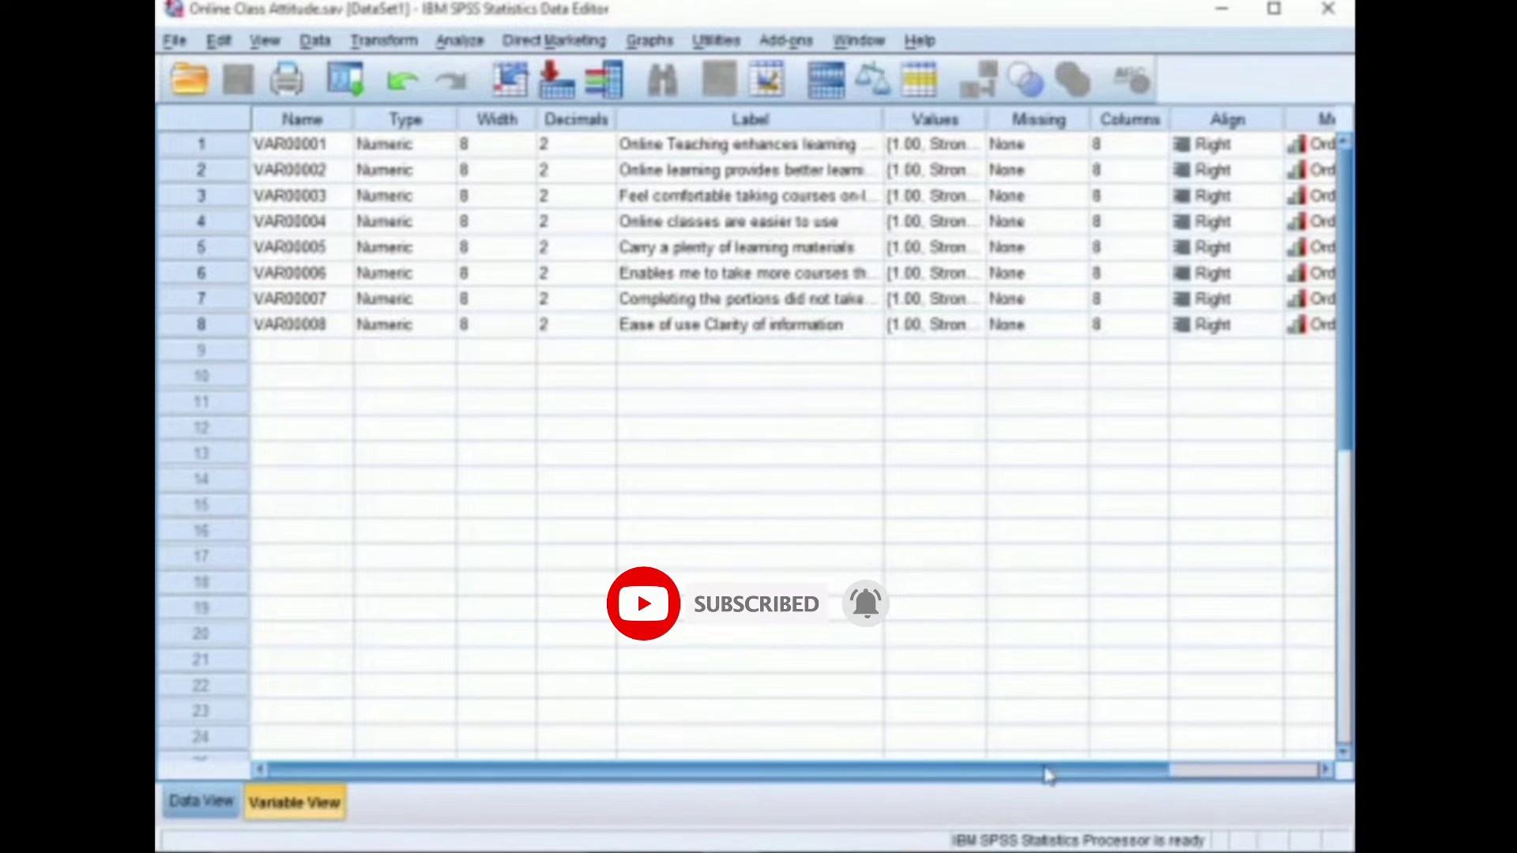
drag(1046, 775, 1126, 774)
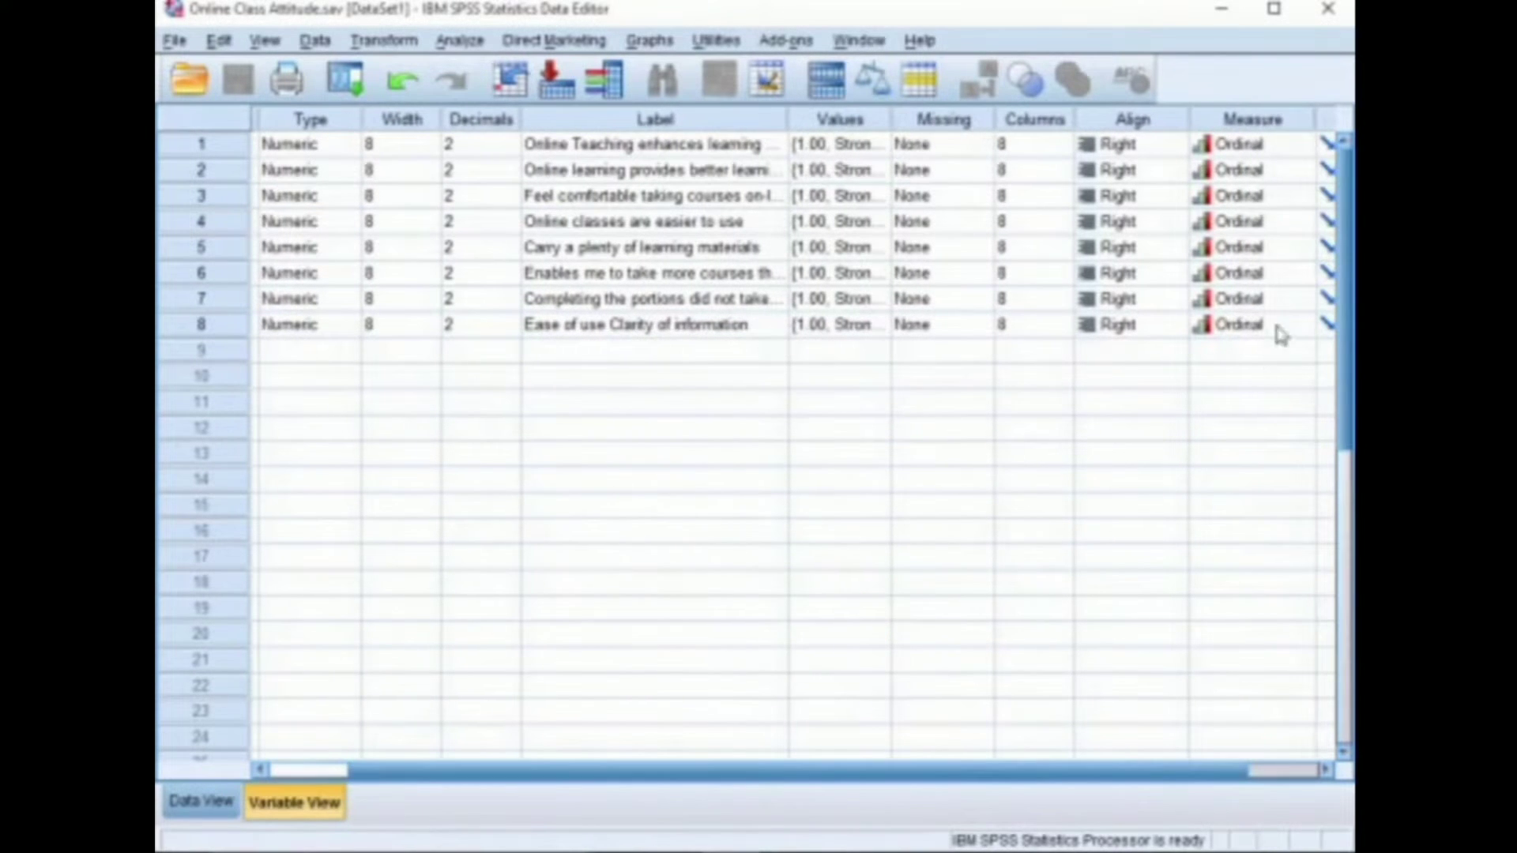
- Check the value labels defined for the first variable, the one on online teaching enhancing learning capacity
click(818, 144)
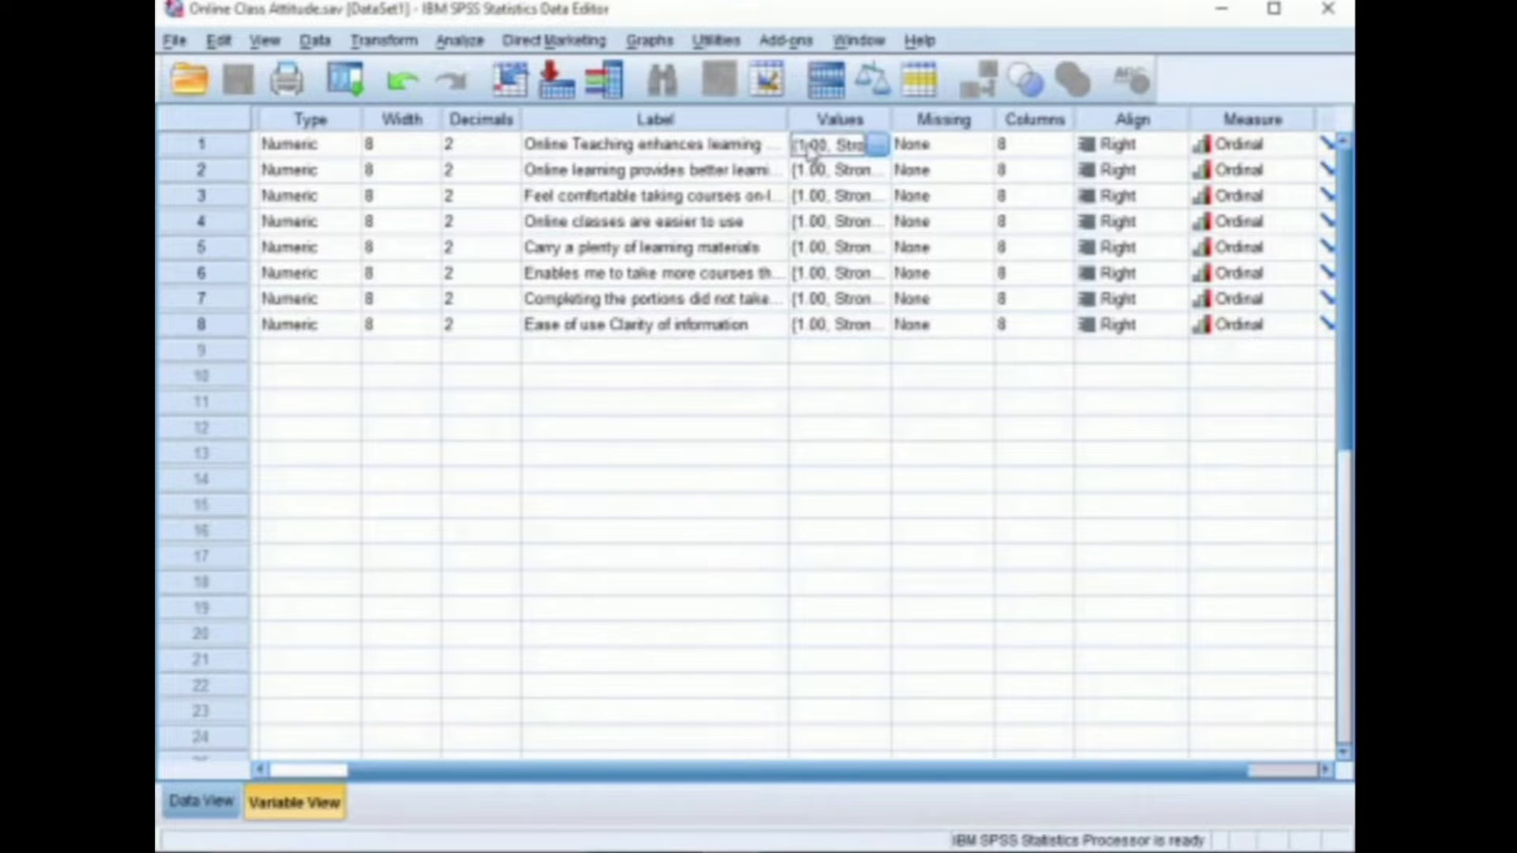
click(877, 144)
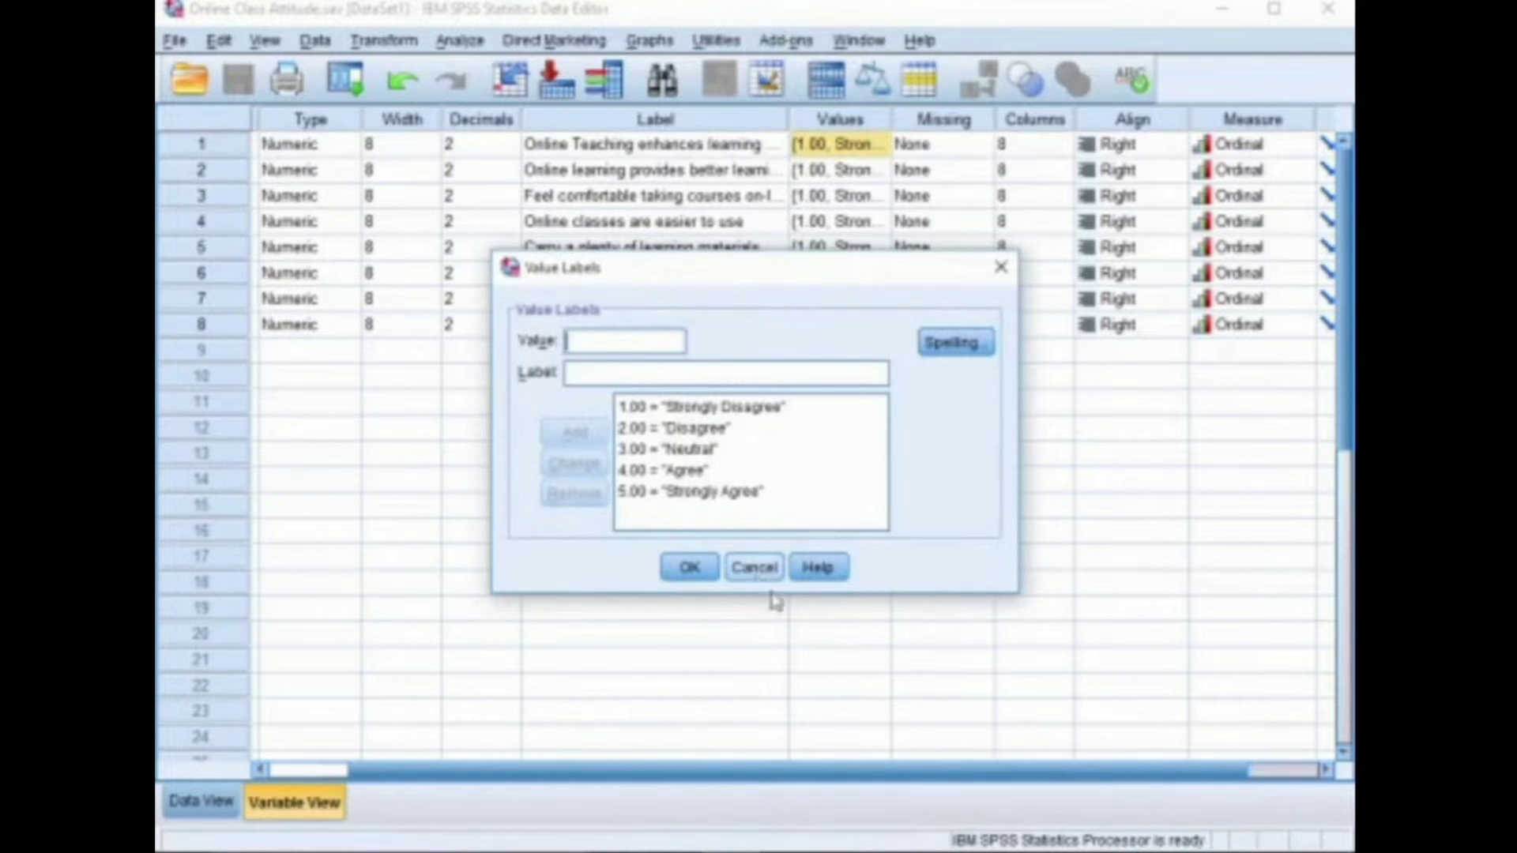
click(698, 572)
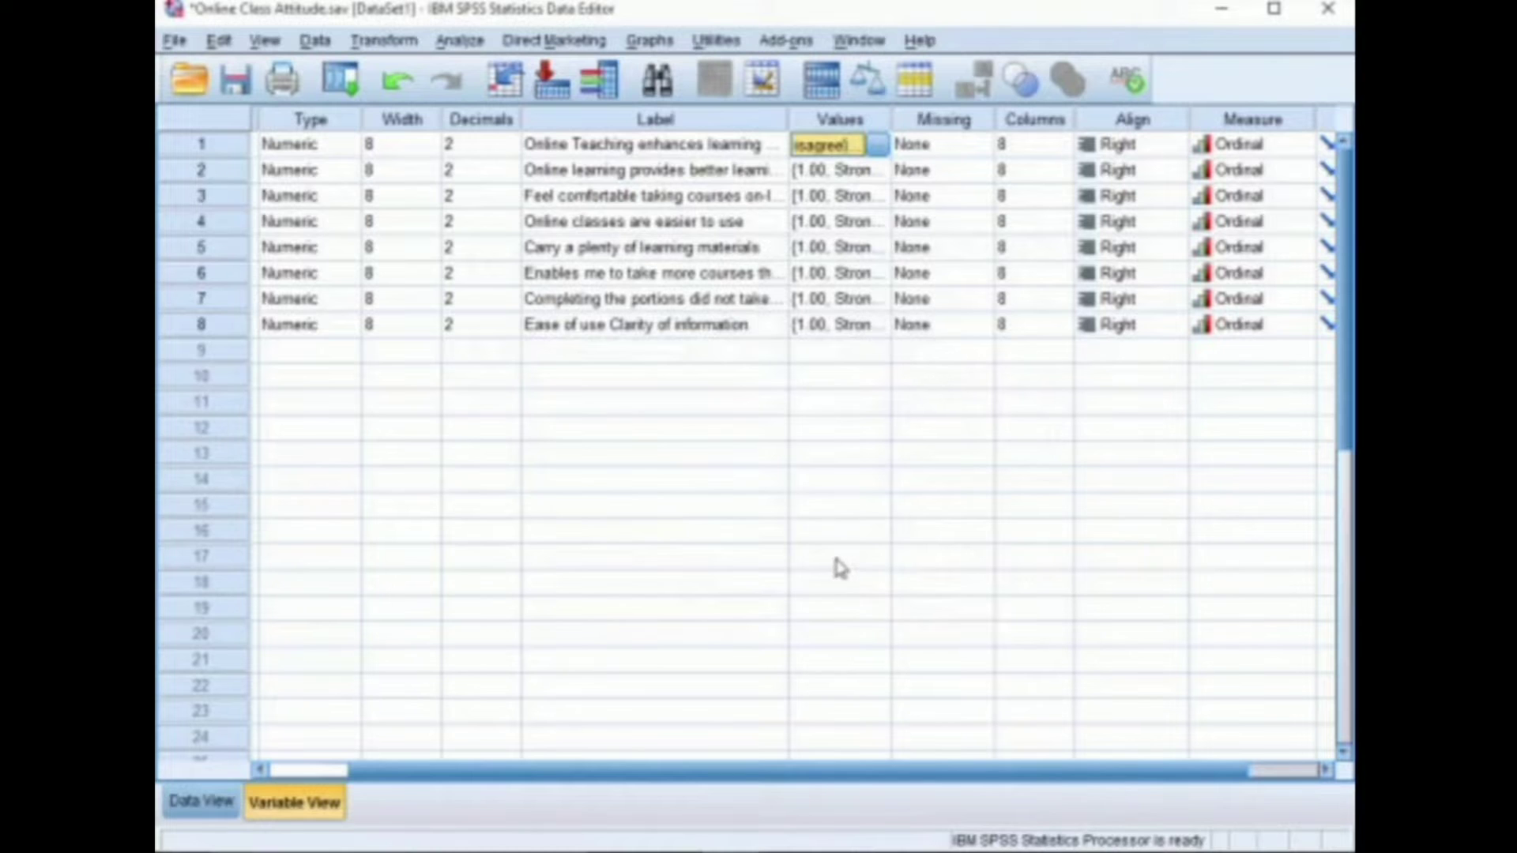
- Return to the case data and start a Compute Variable transformation with the target variable Total_Score
click(201, 802)
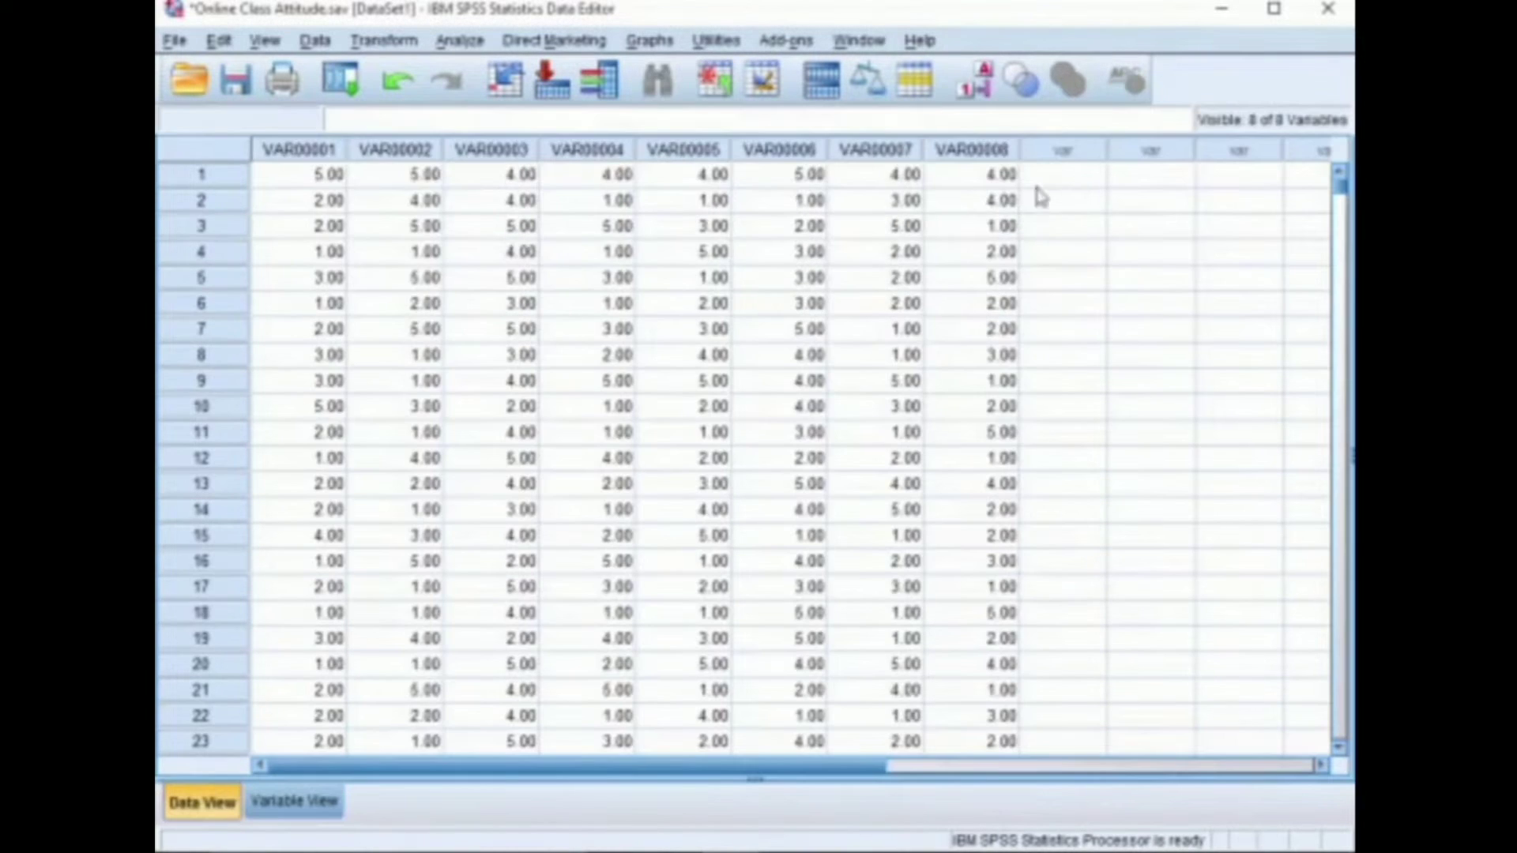
click(385, 43)
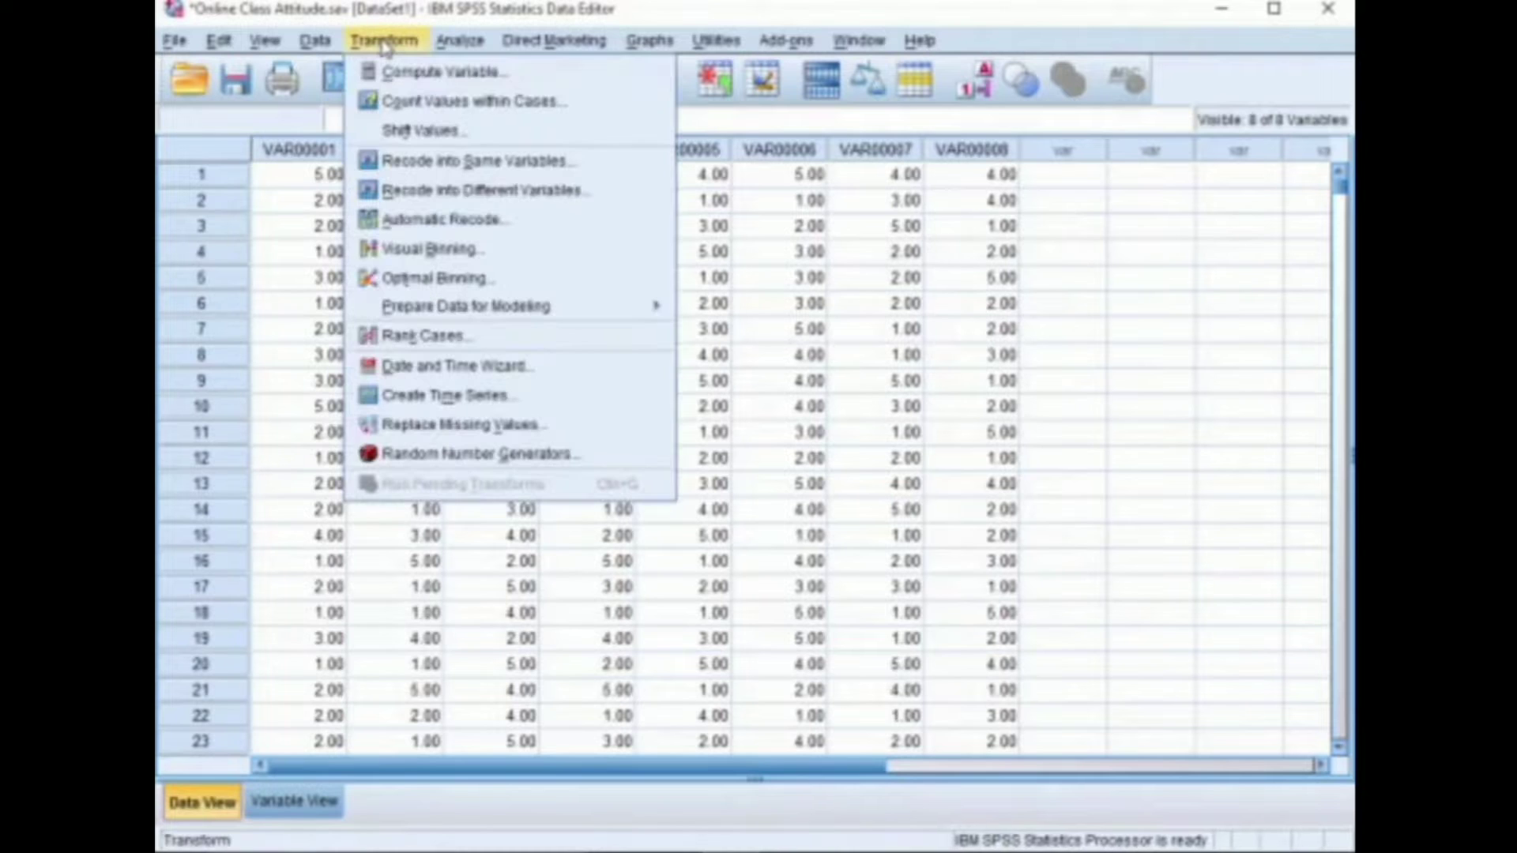
click(478, 75)
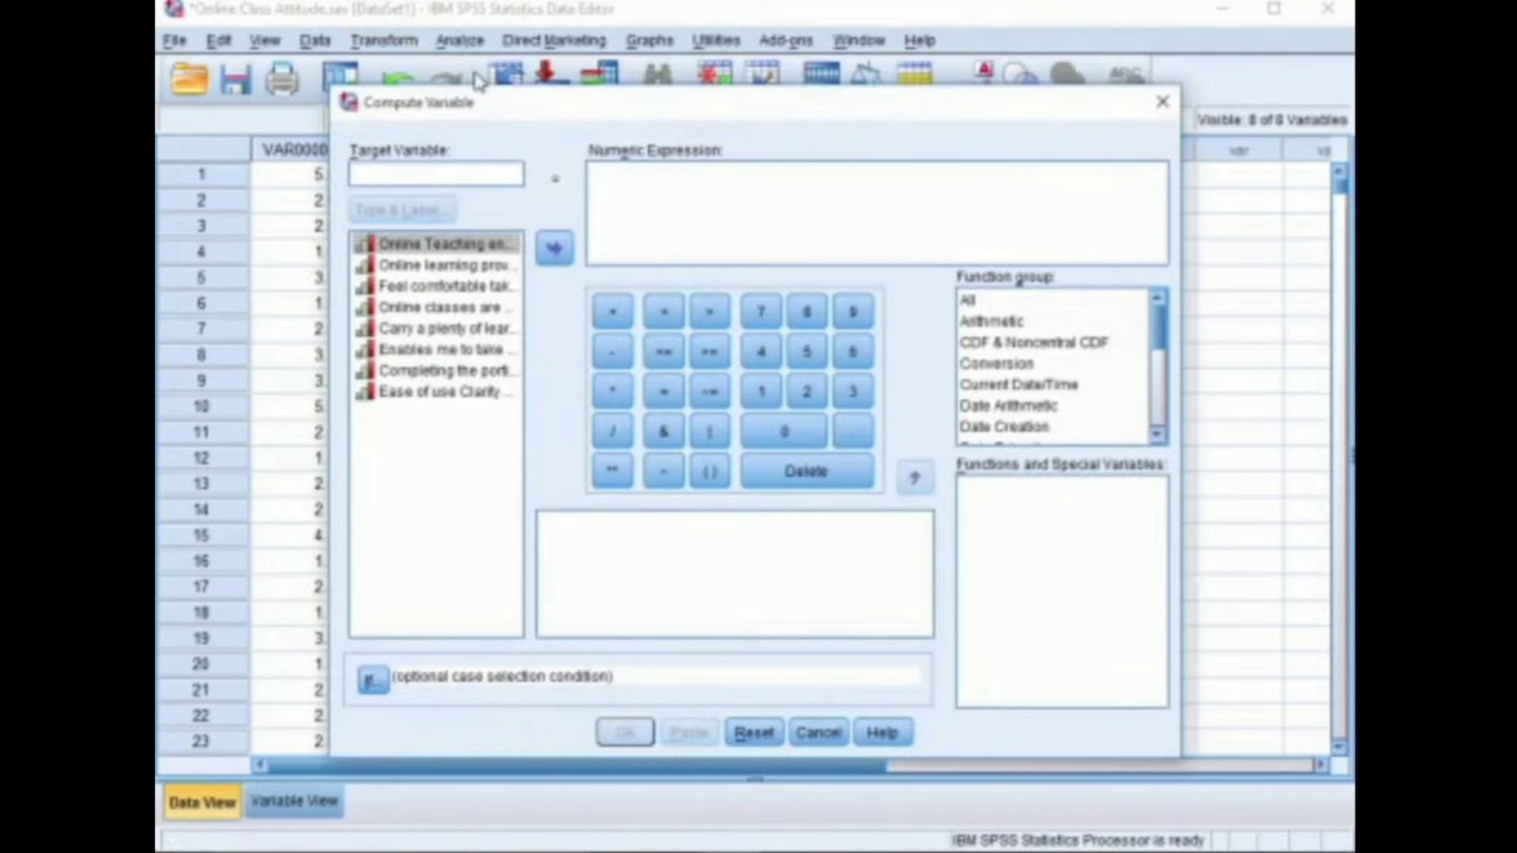
text(Total_Score)
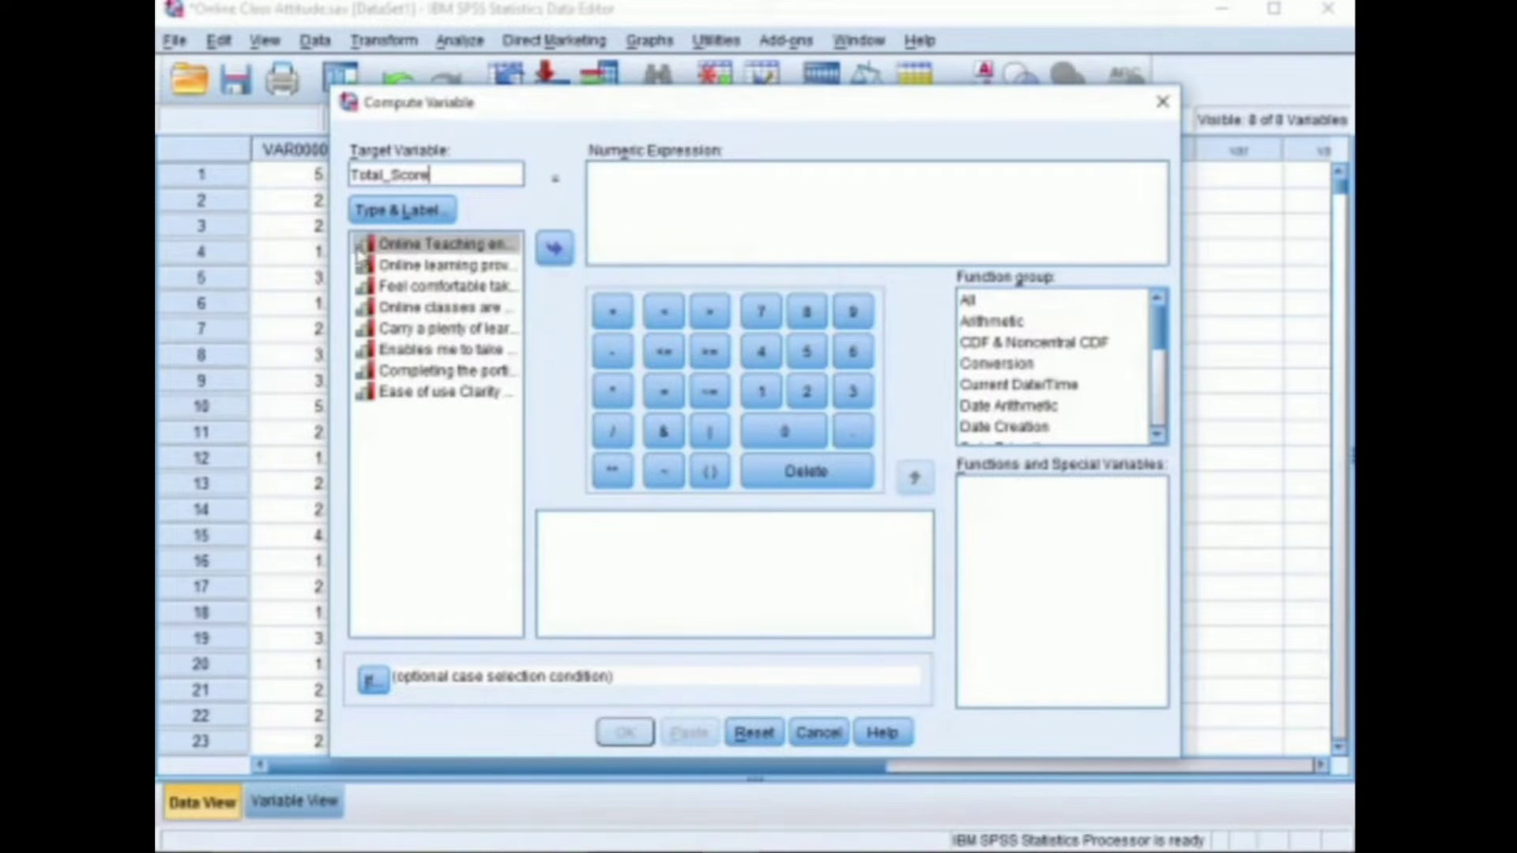
- Build the numeric expression as the sum of VAR00001 through VAR00008 and run the computation
click(405, 247)
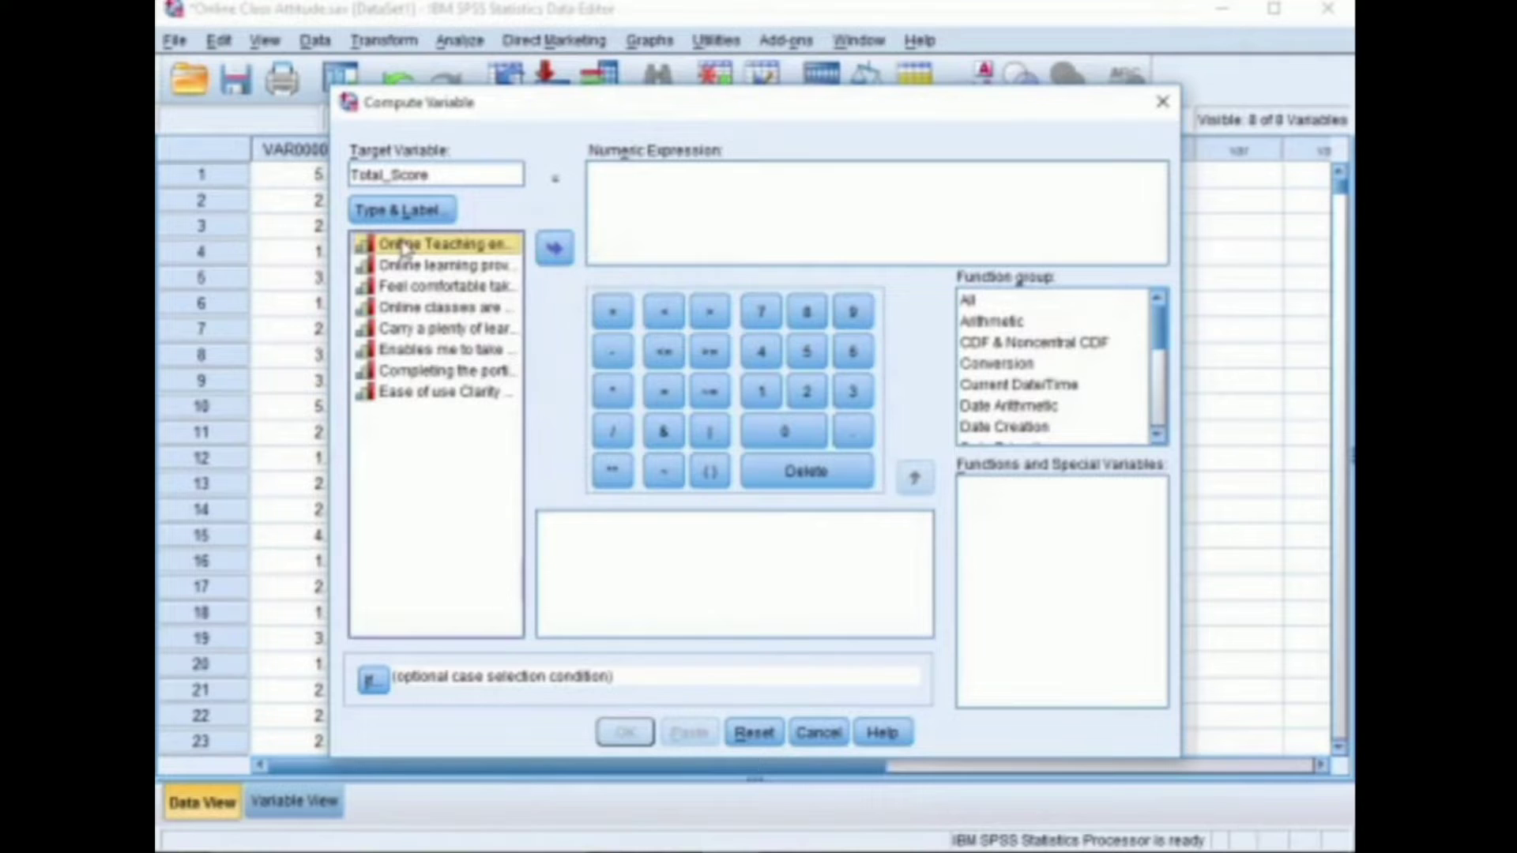
click(565, 253)
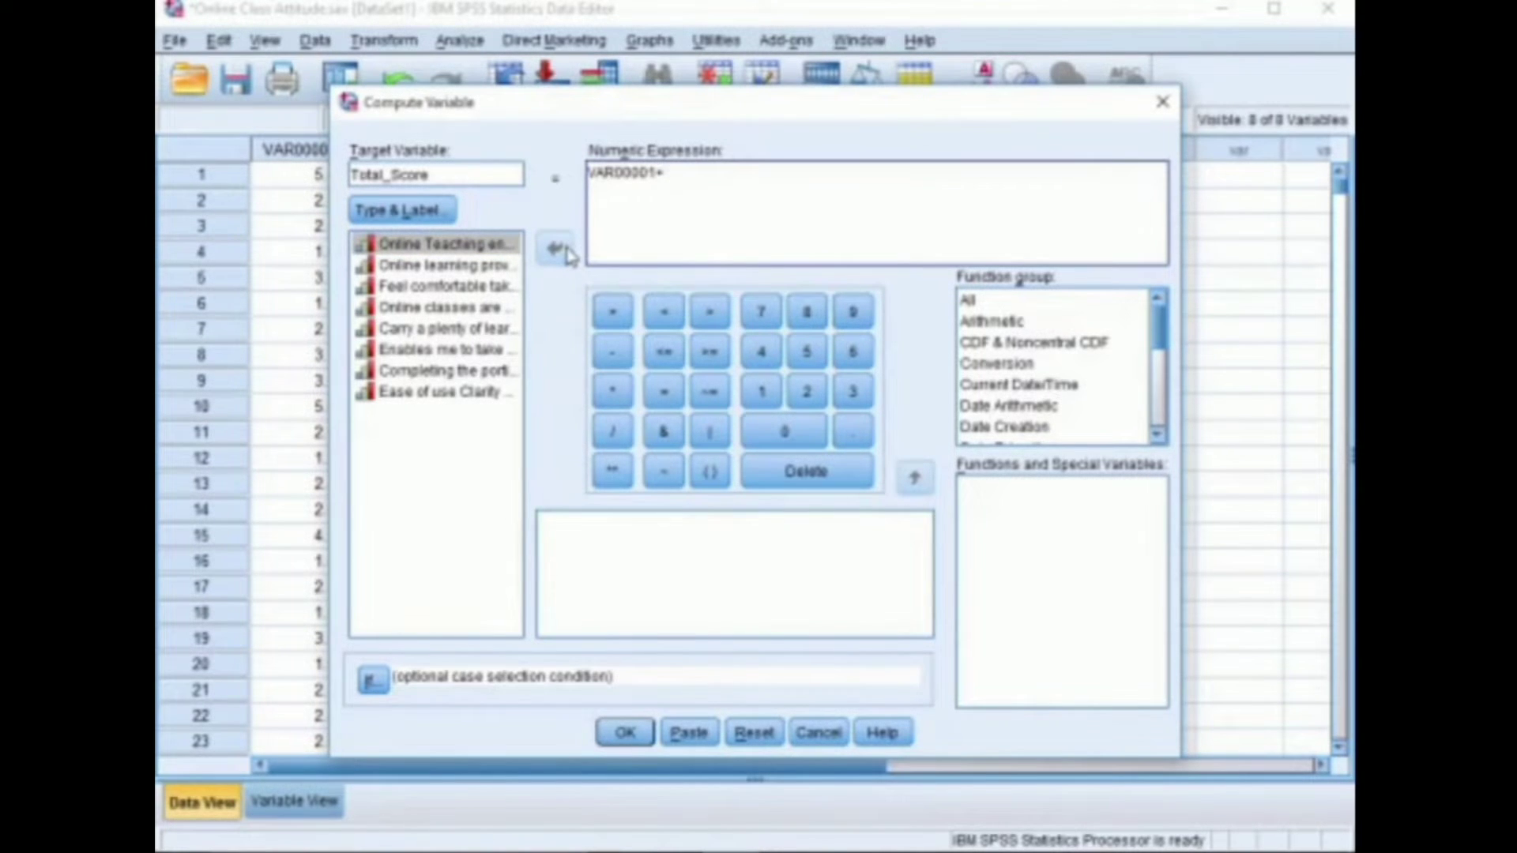
click(501, 265)
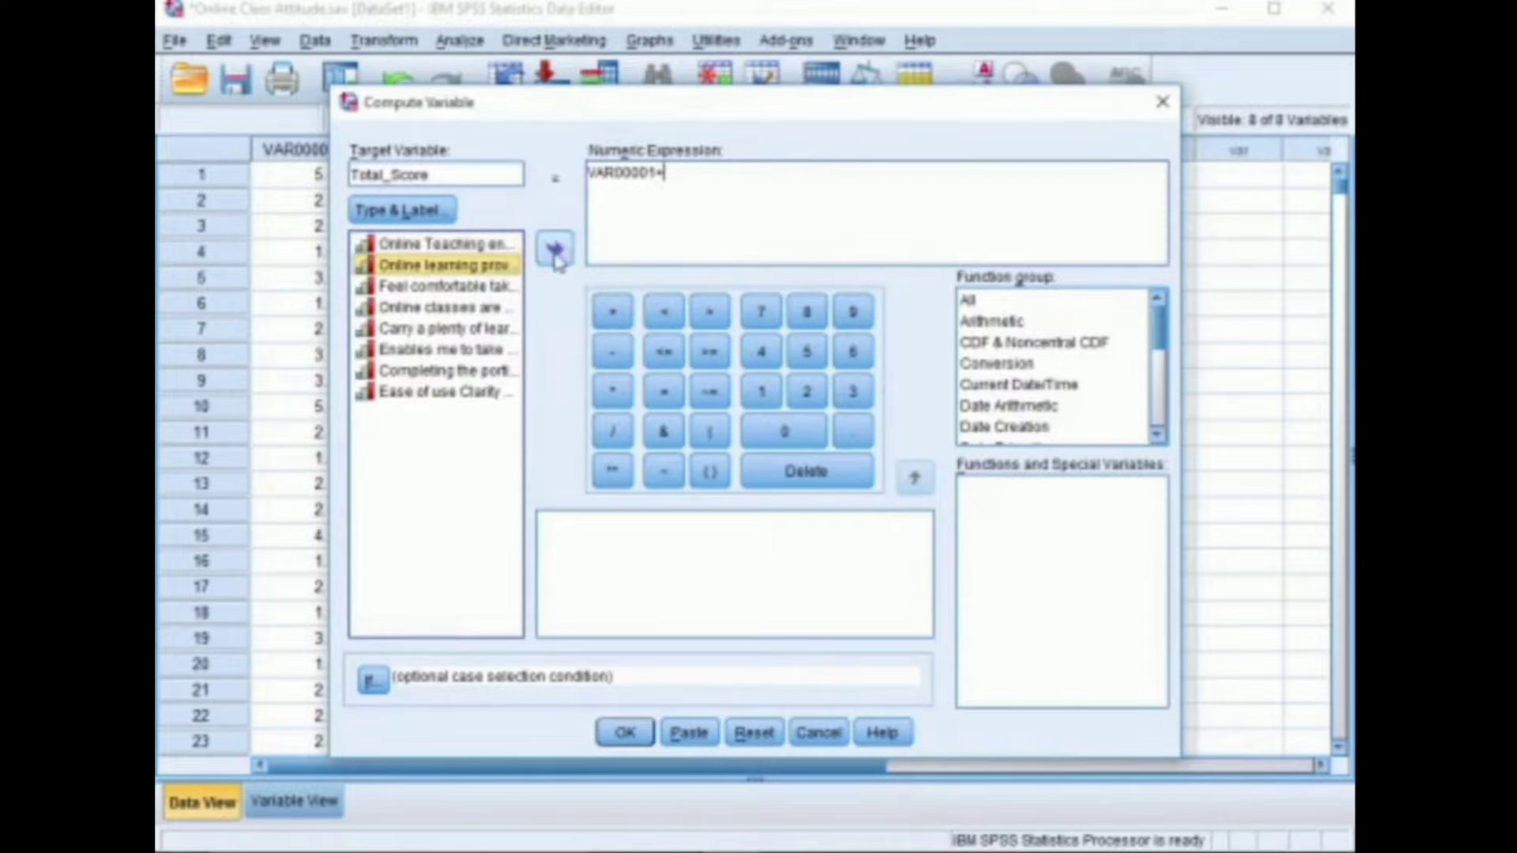
click(557, 251)
click(452, 286)
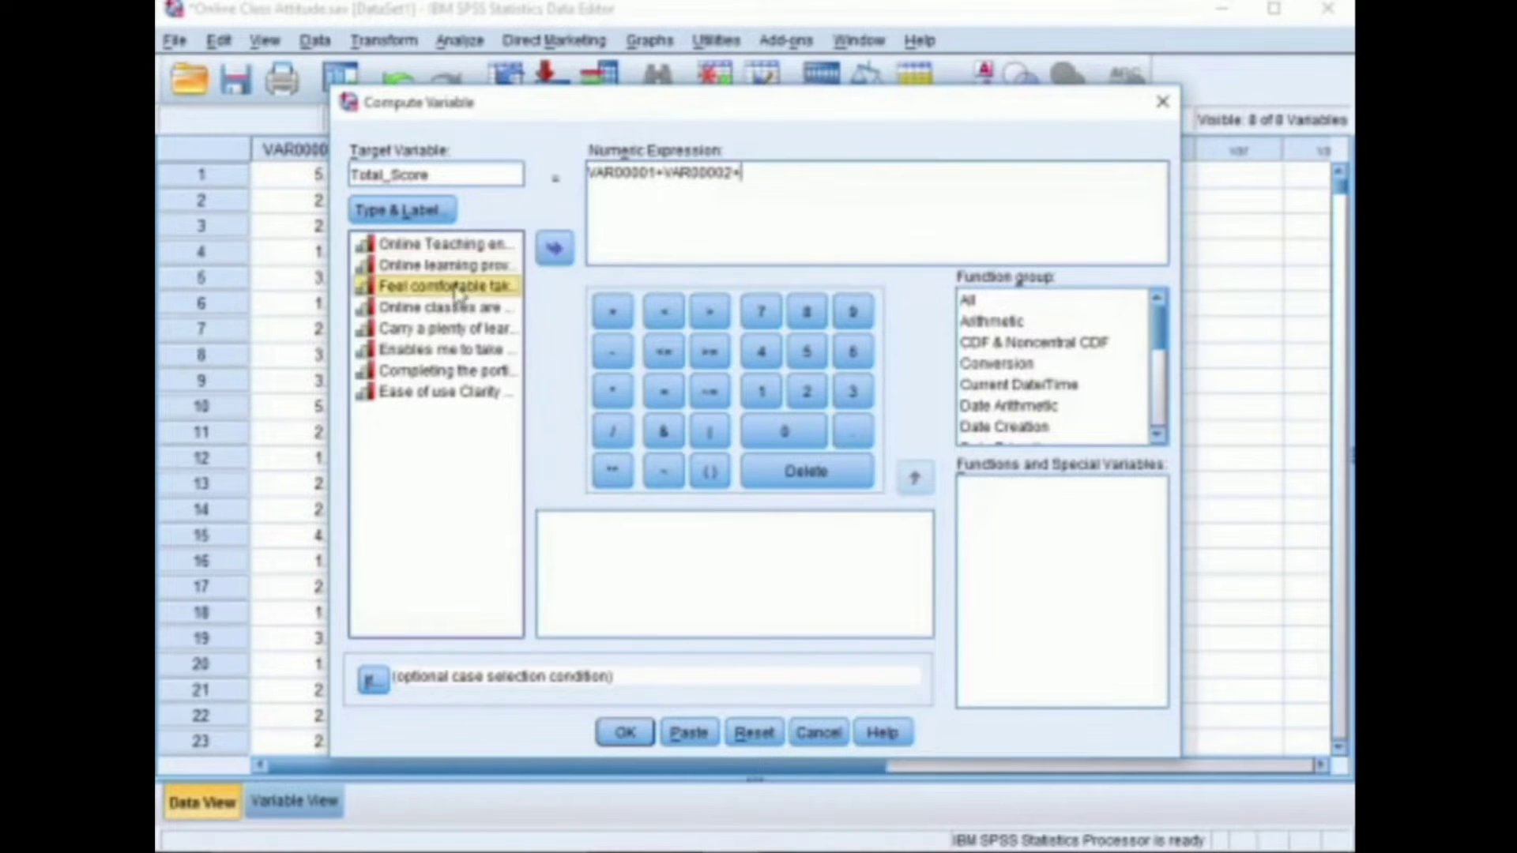
click(556, 248)
text(+)
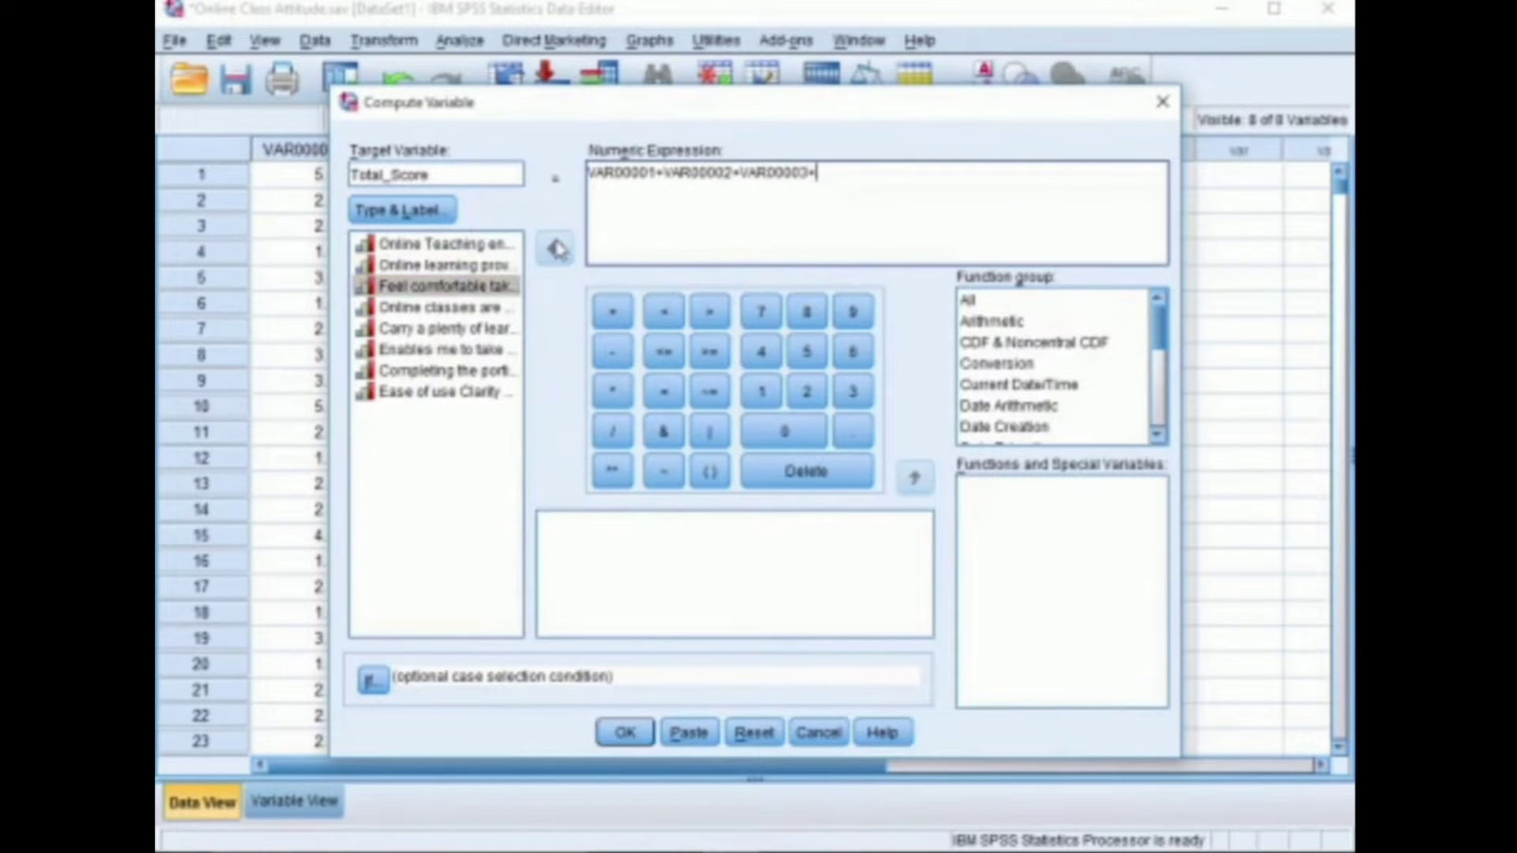
click(483, 308)
click(556, 248)
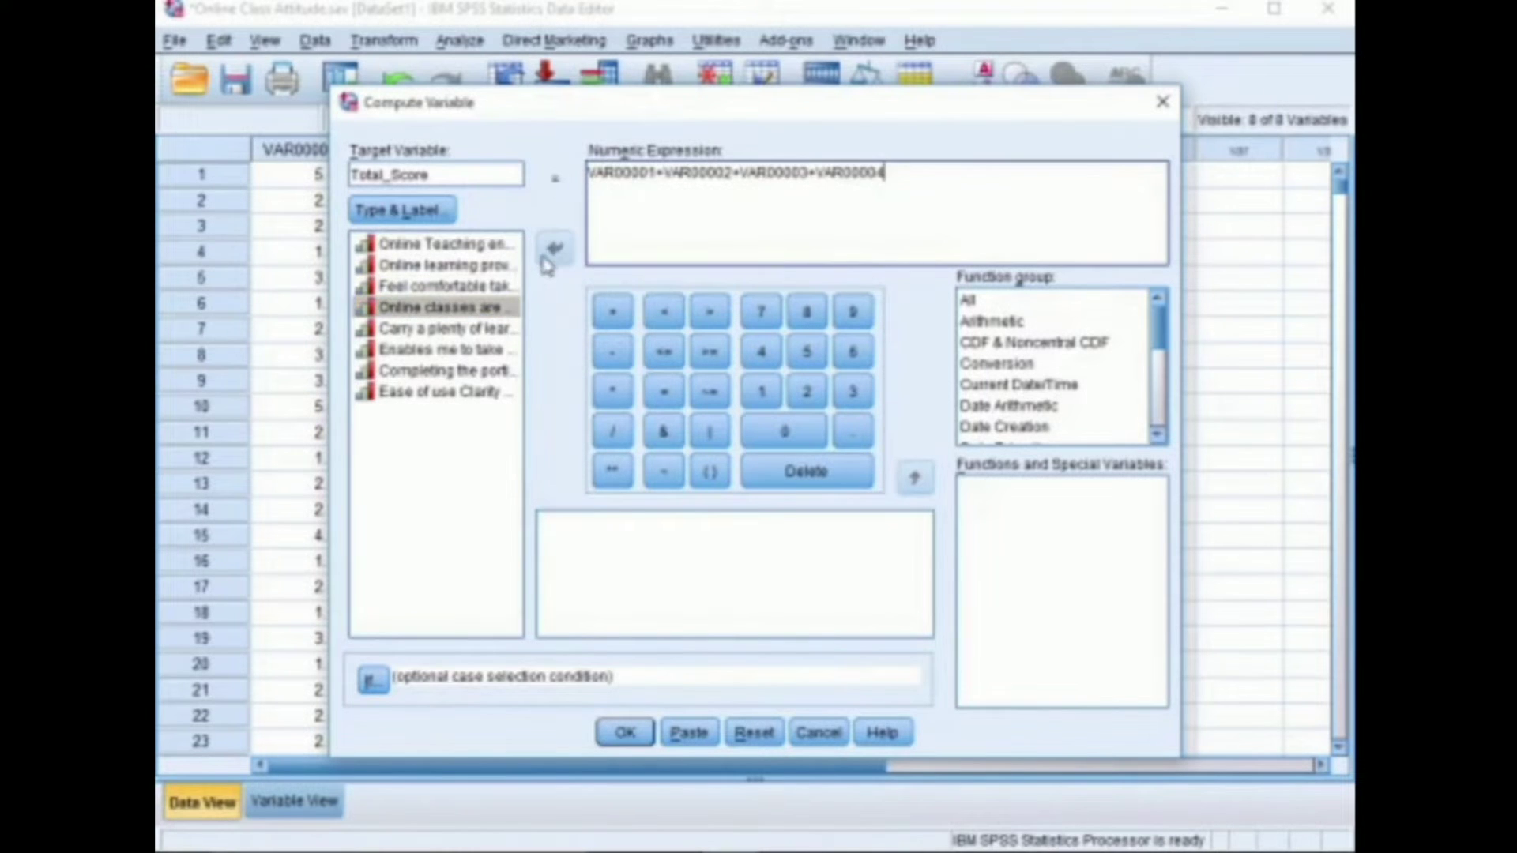
text(+)
click(477, 330)
click(556, 248)
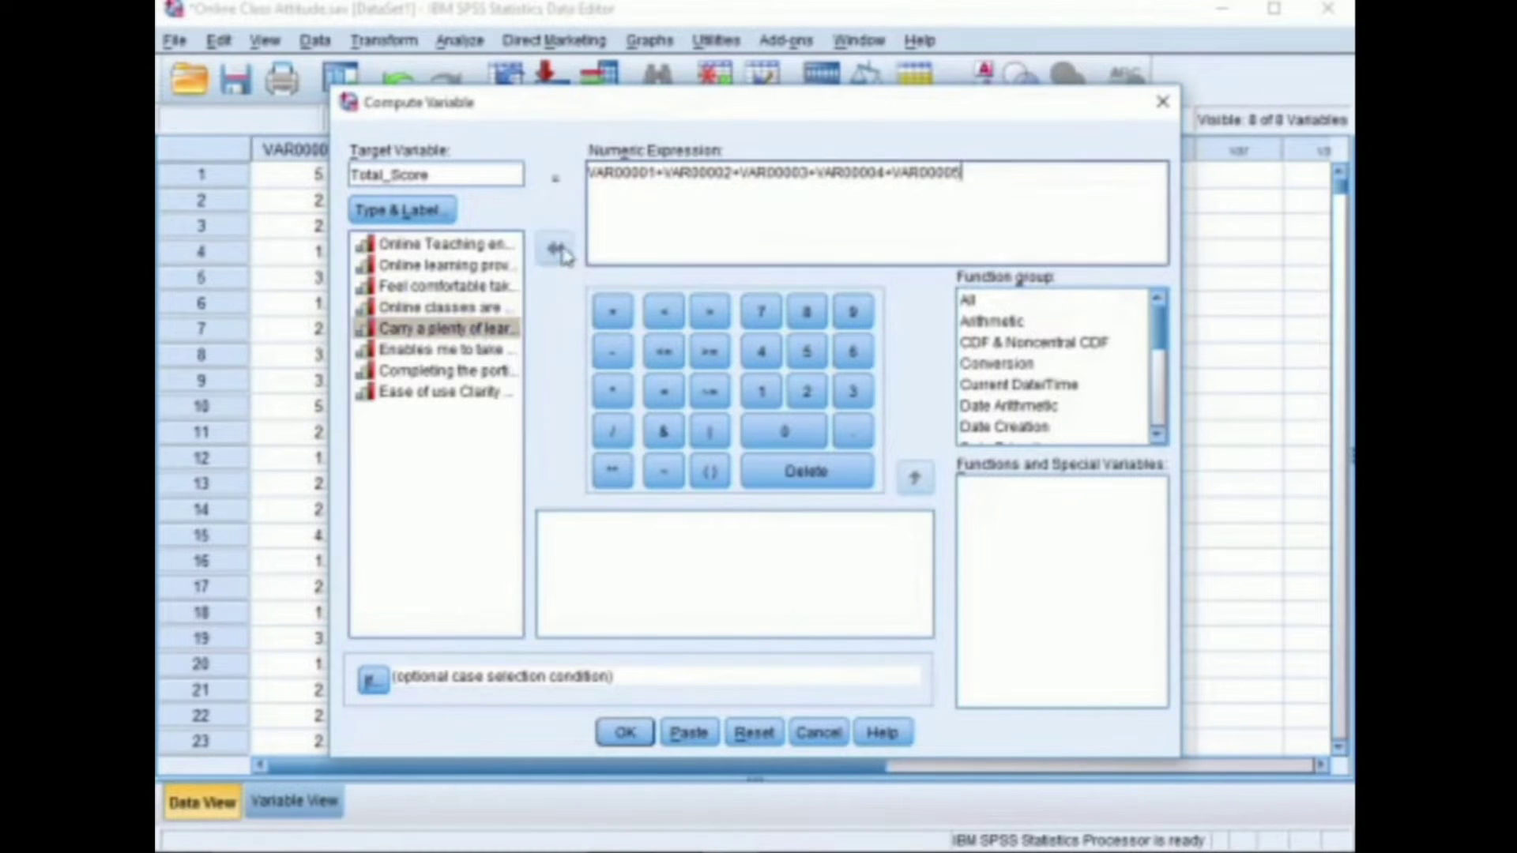
text(+)
click(472, 352)
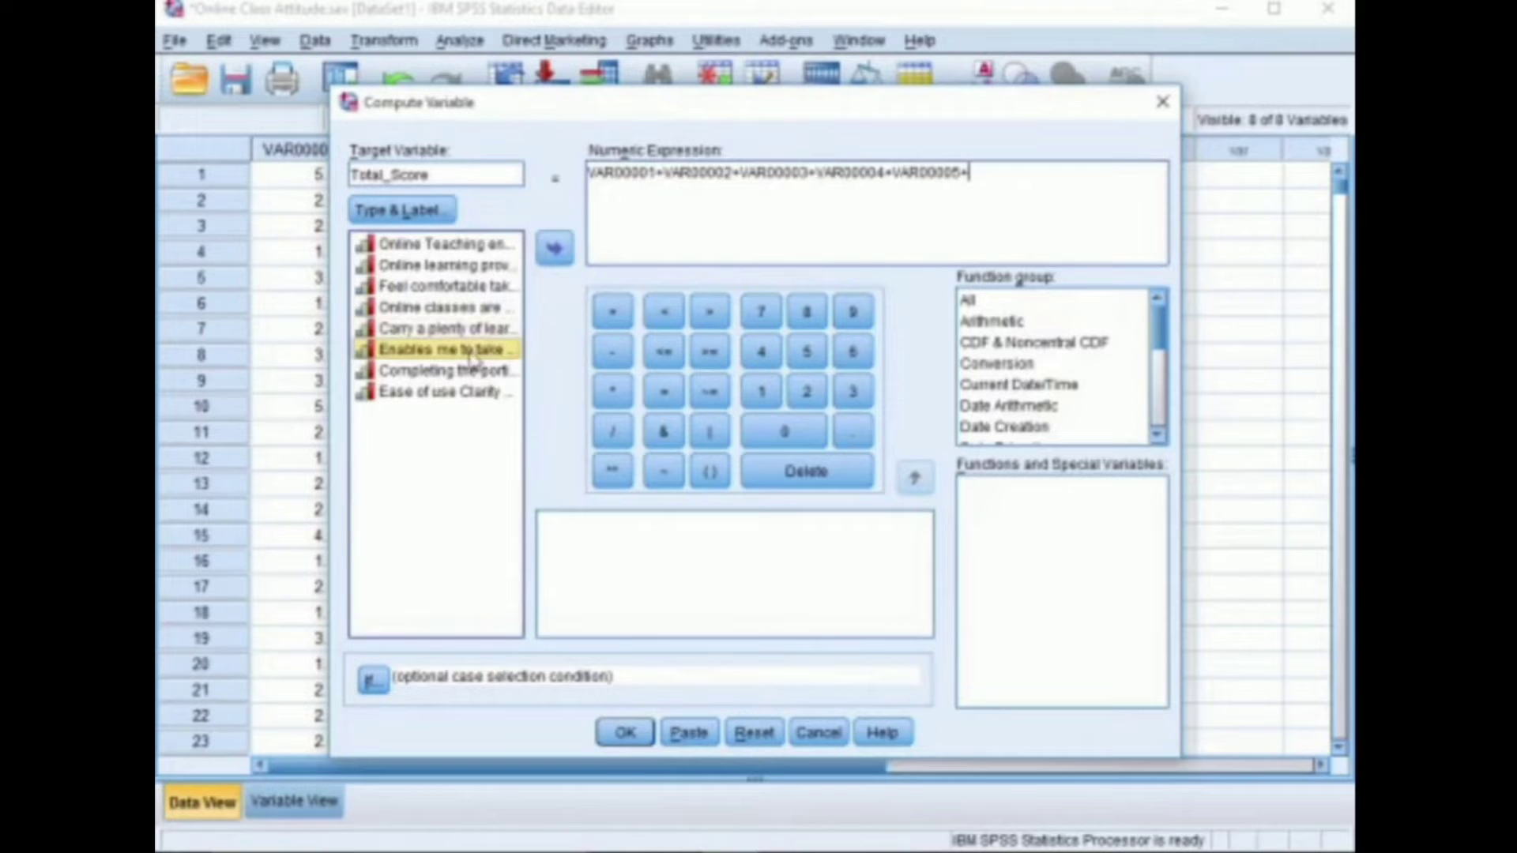
click(554, 247)
text(+)
click(497, 371)
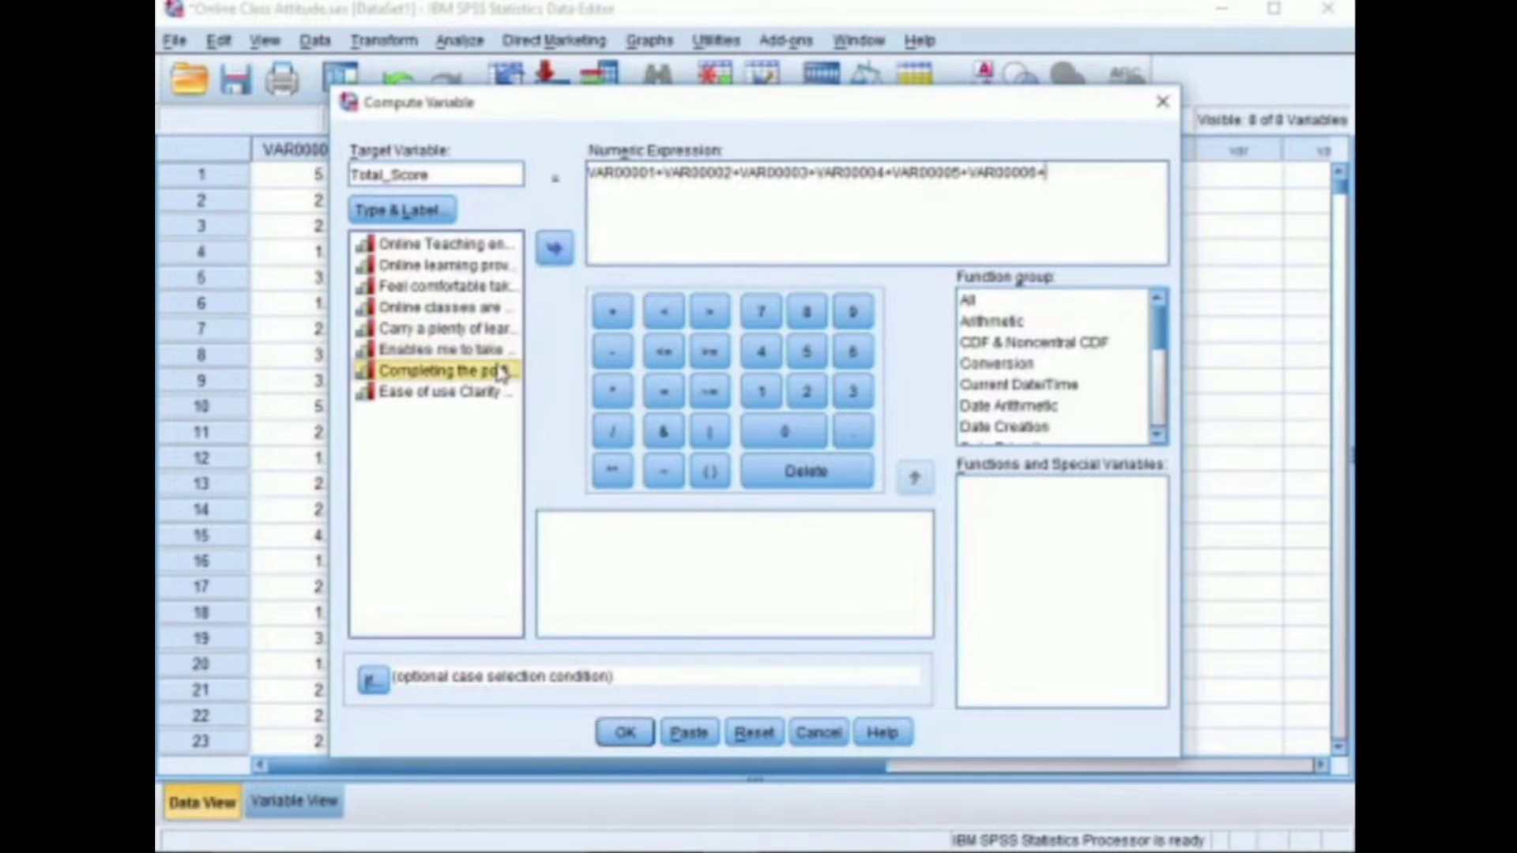
click(555, 249)
text(+)
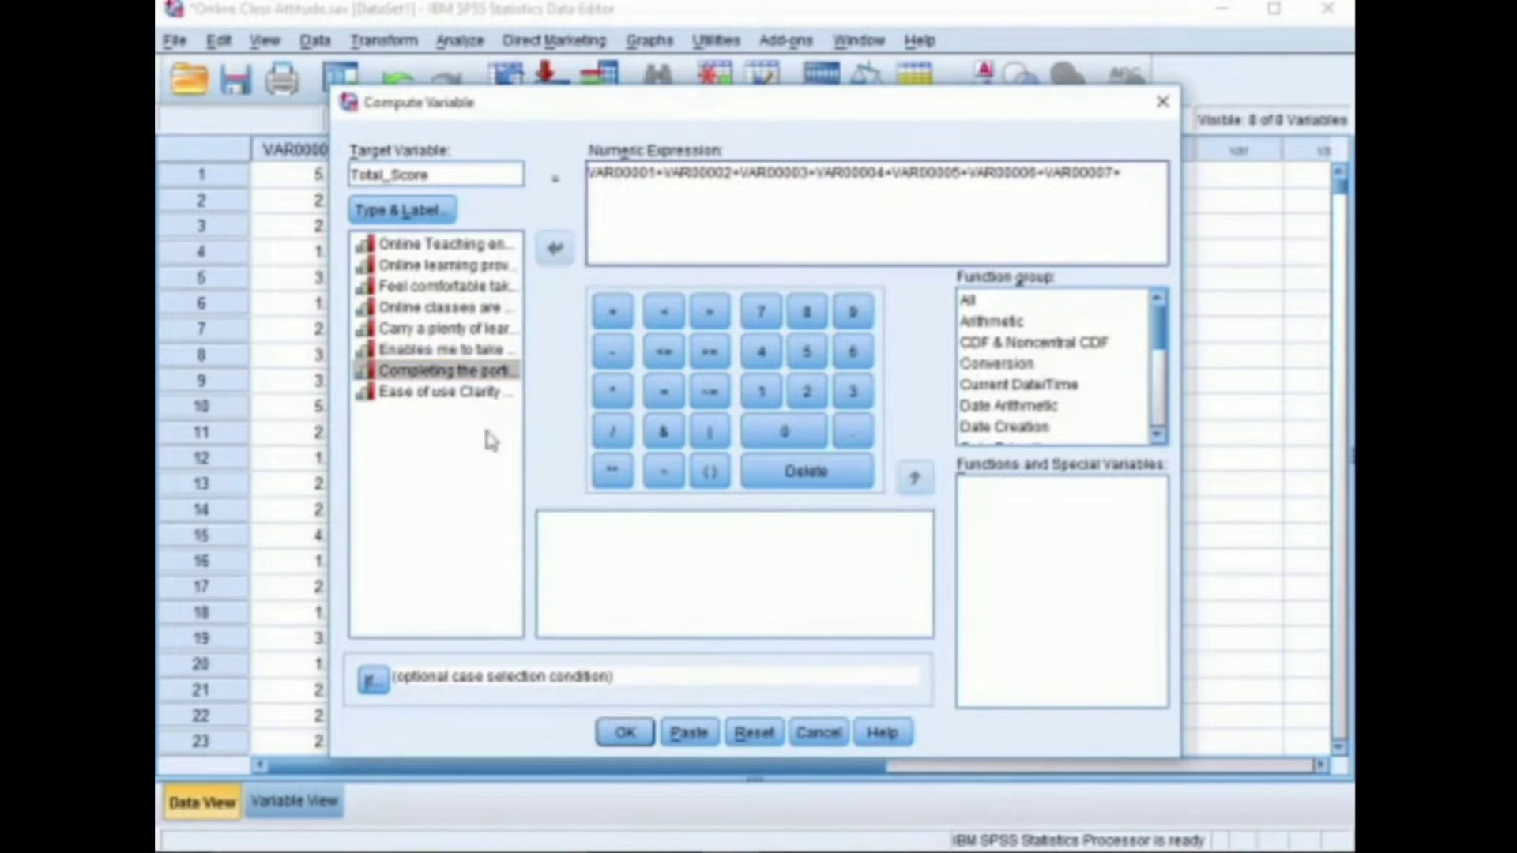
click(482, 391)
click(557, 251)
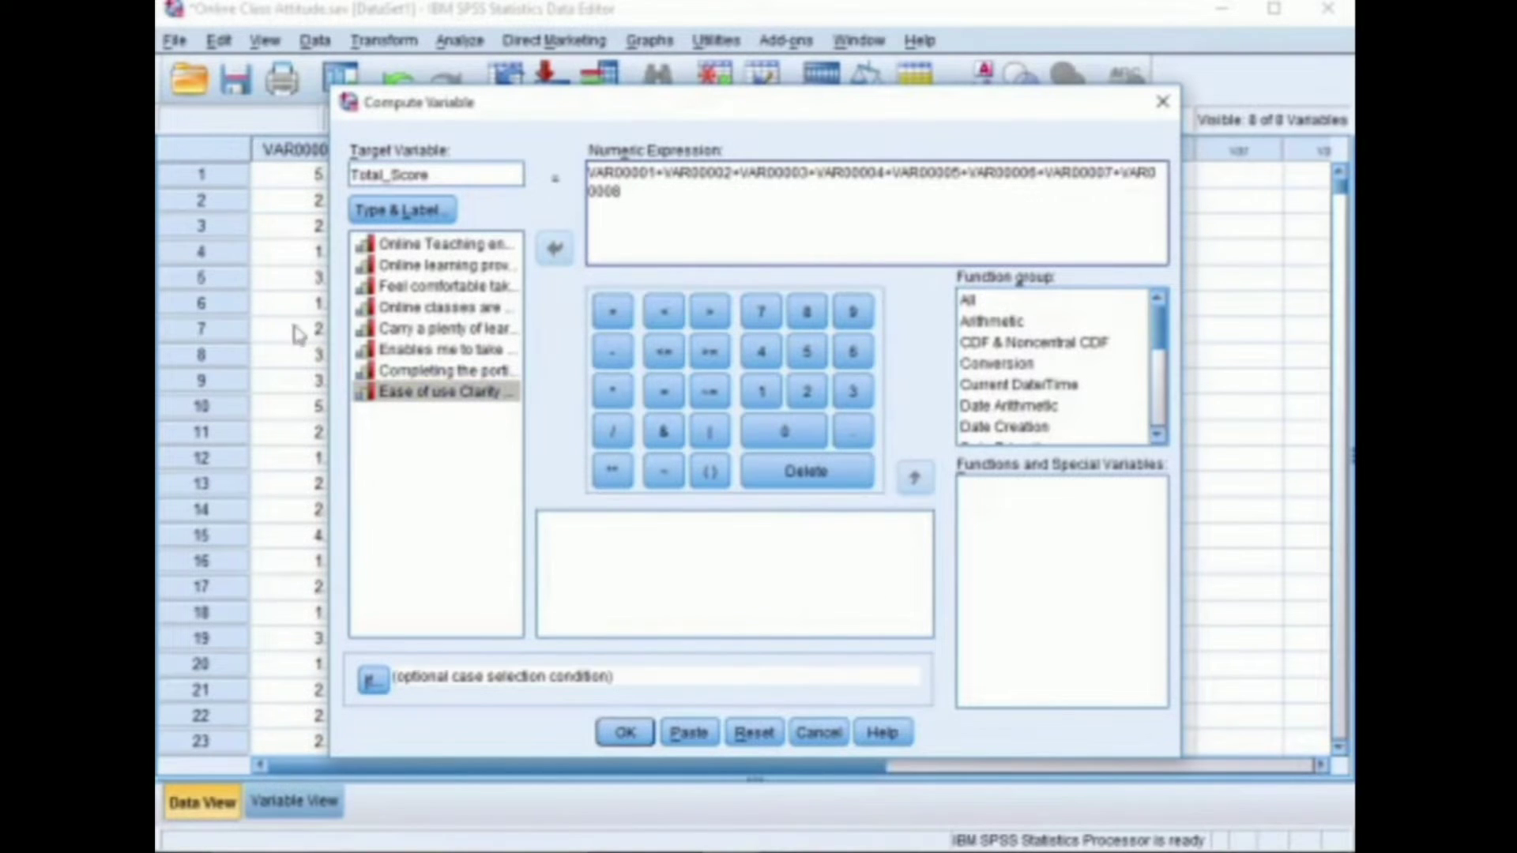
click(638, 741)
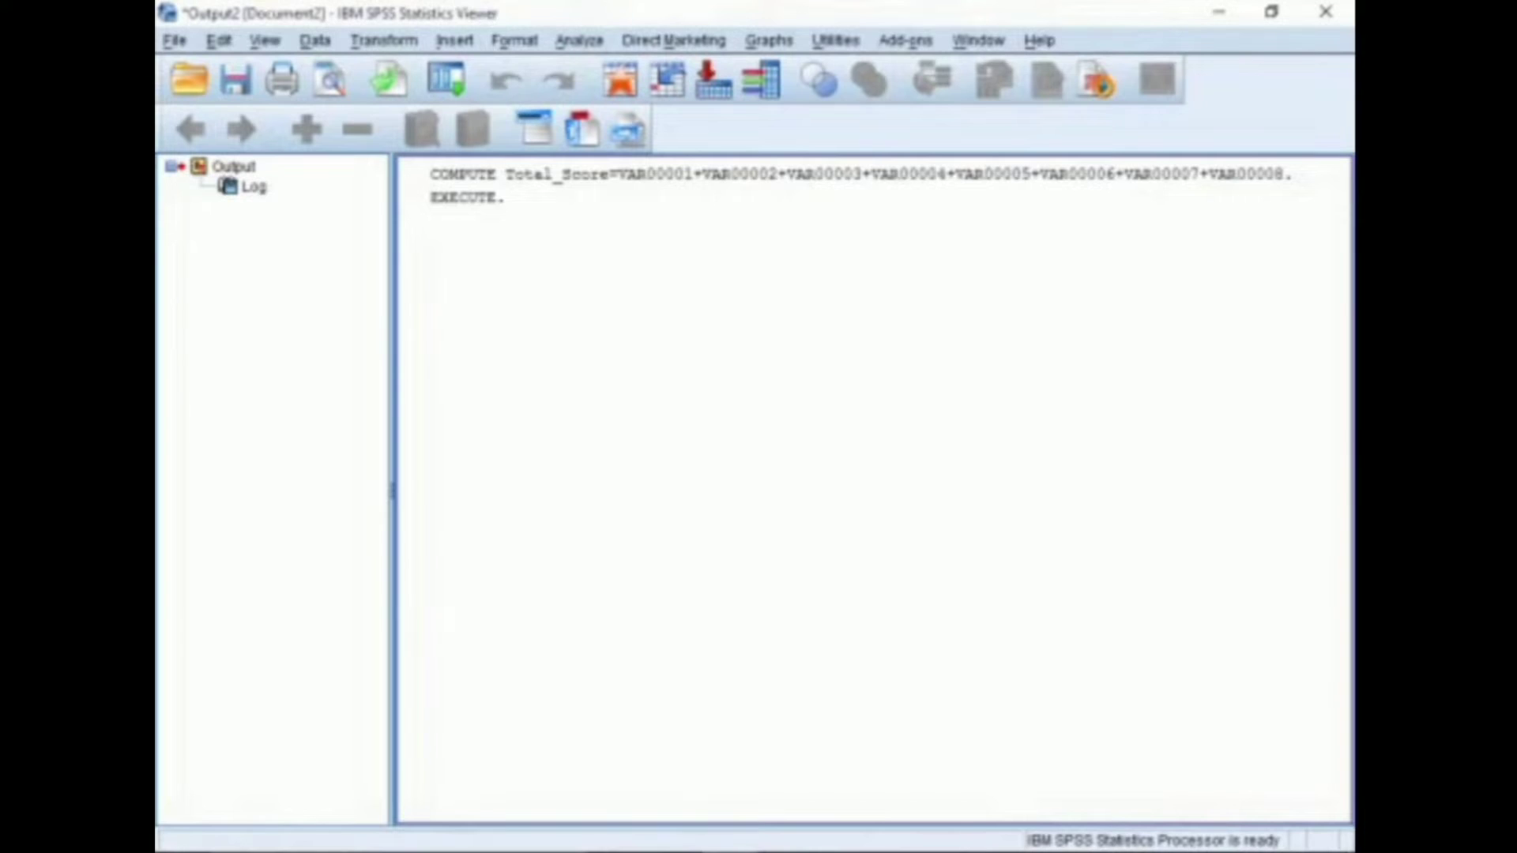
- Return to the dataset and review the computed Total_Score column down through the cases
click(603, 769)
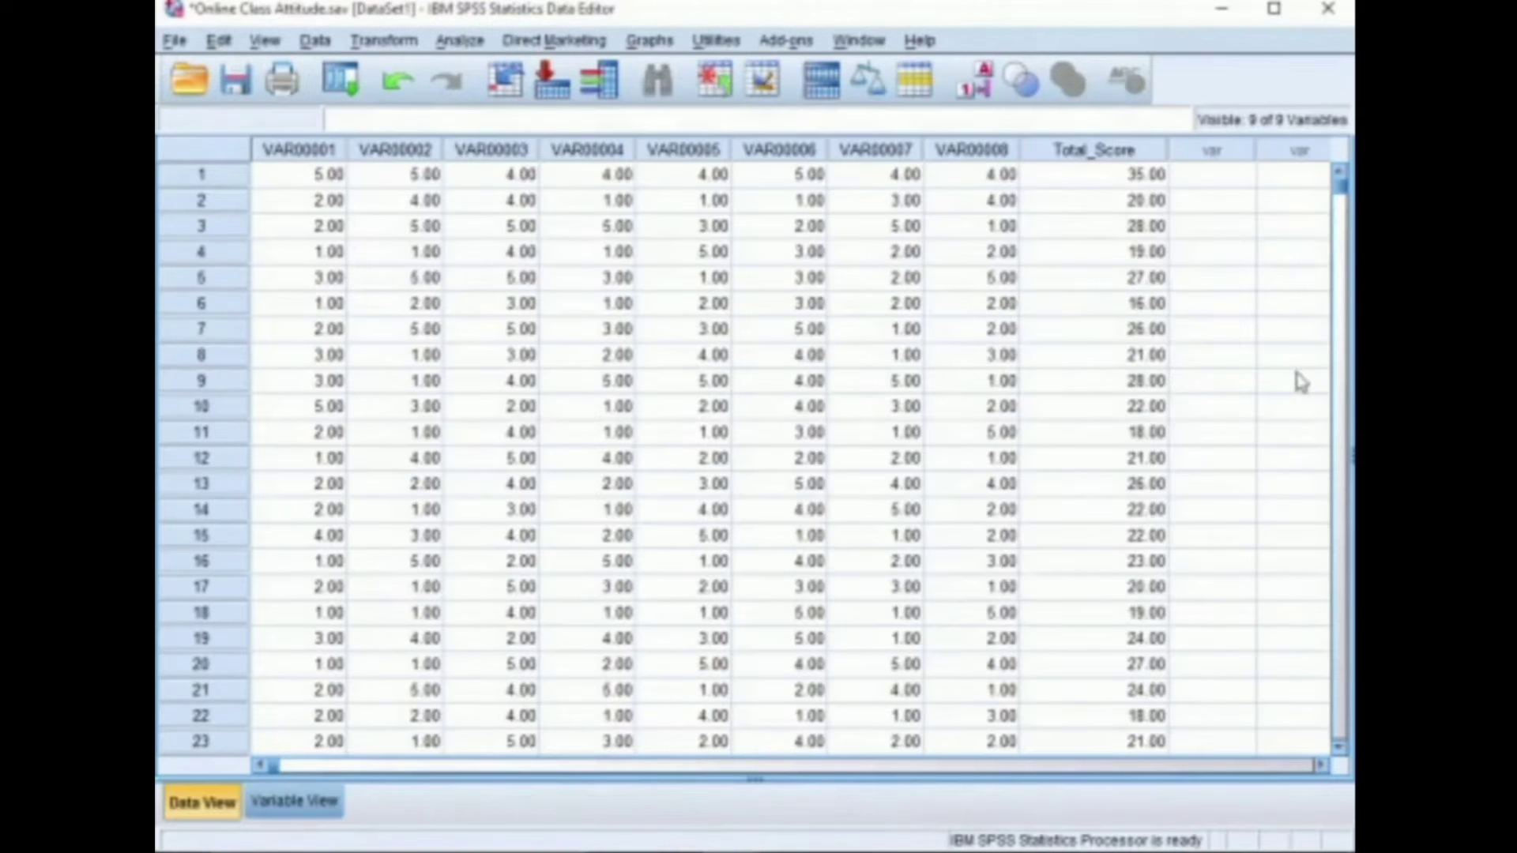
click(1091, 153)
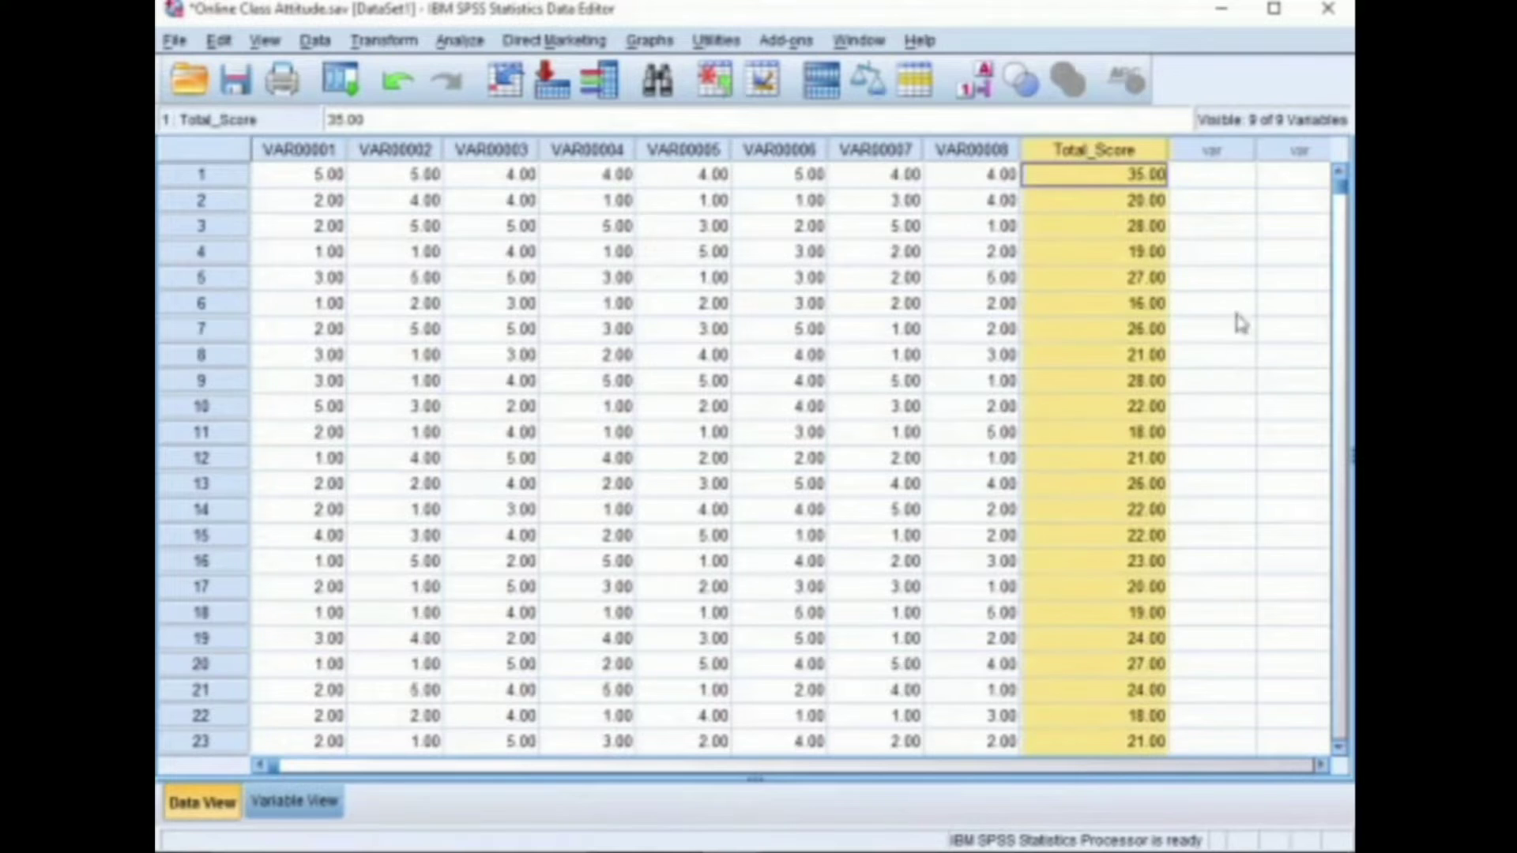
scroll(1174, 327, down, 2)
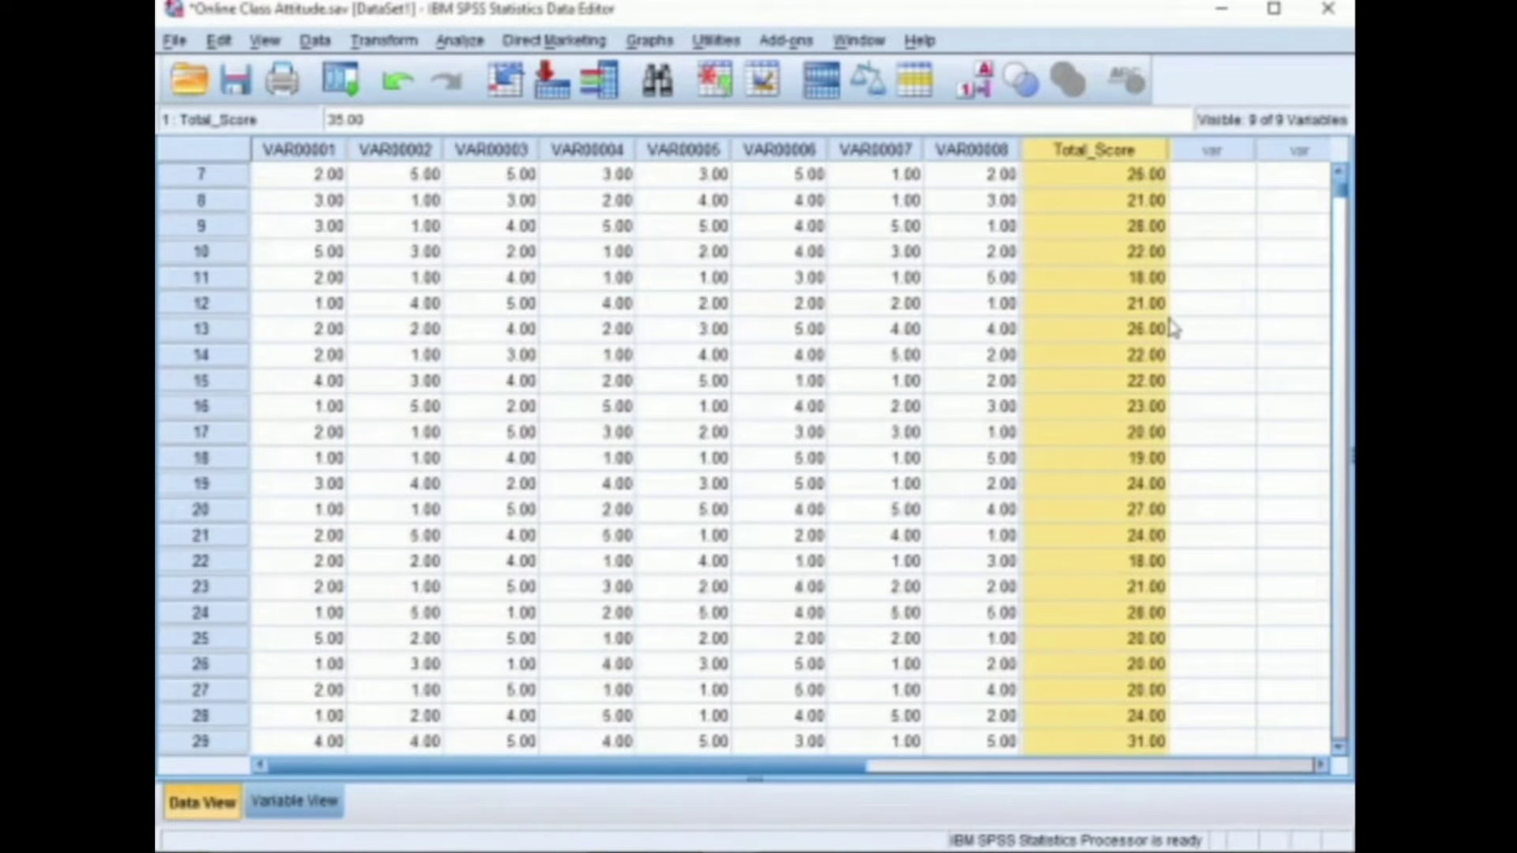
scroll(1175, 328, up, 2)
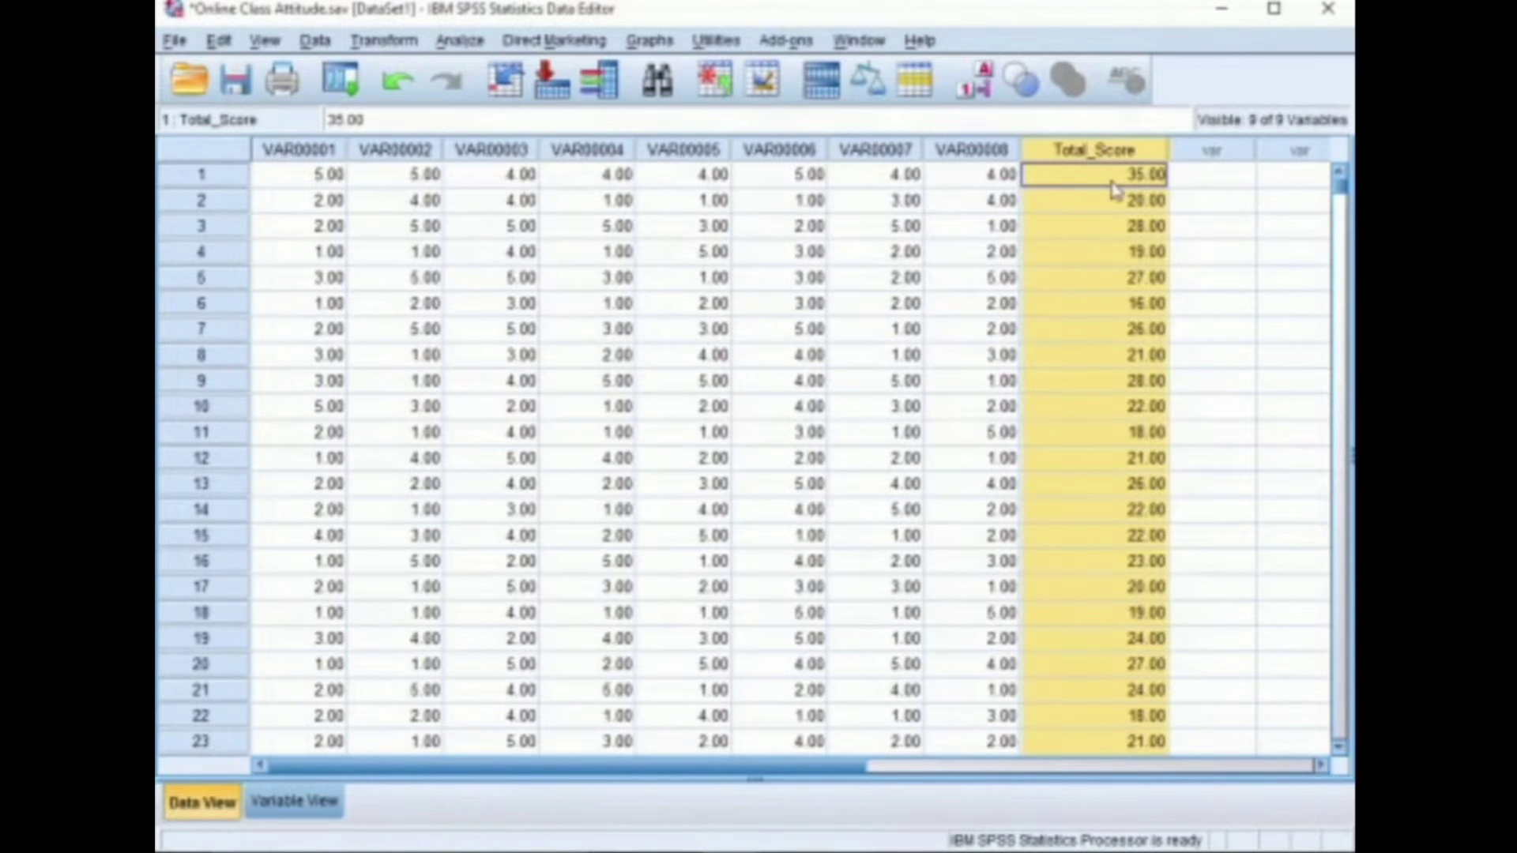
scroll(1107, 433, down, 15)
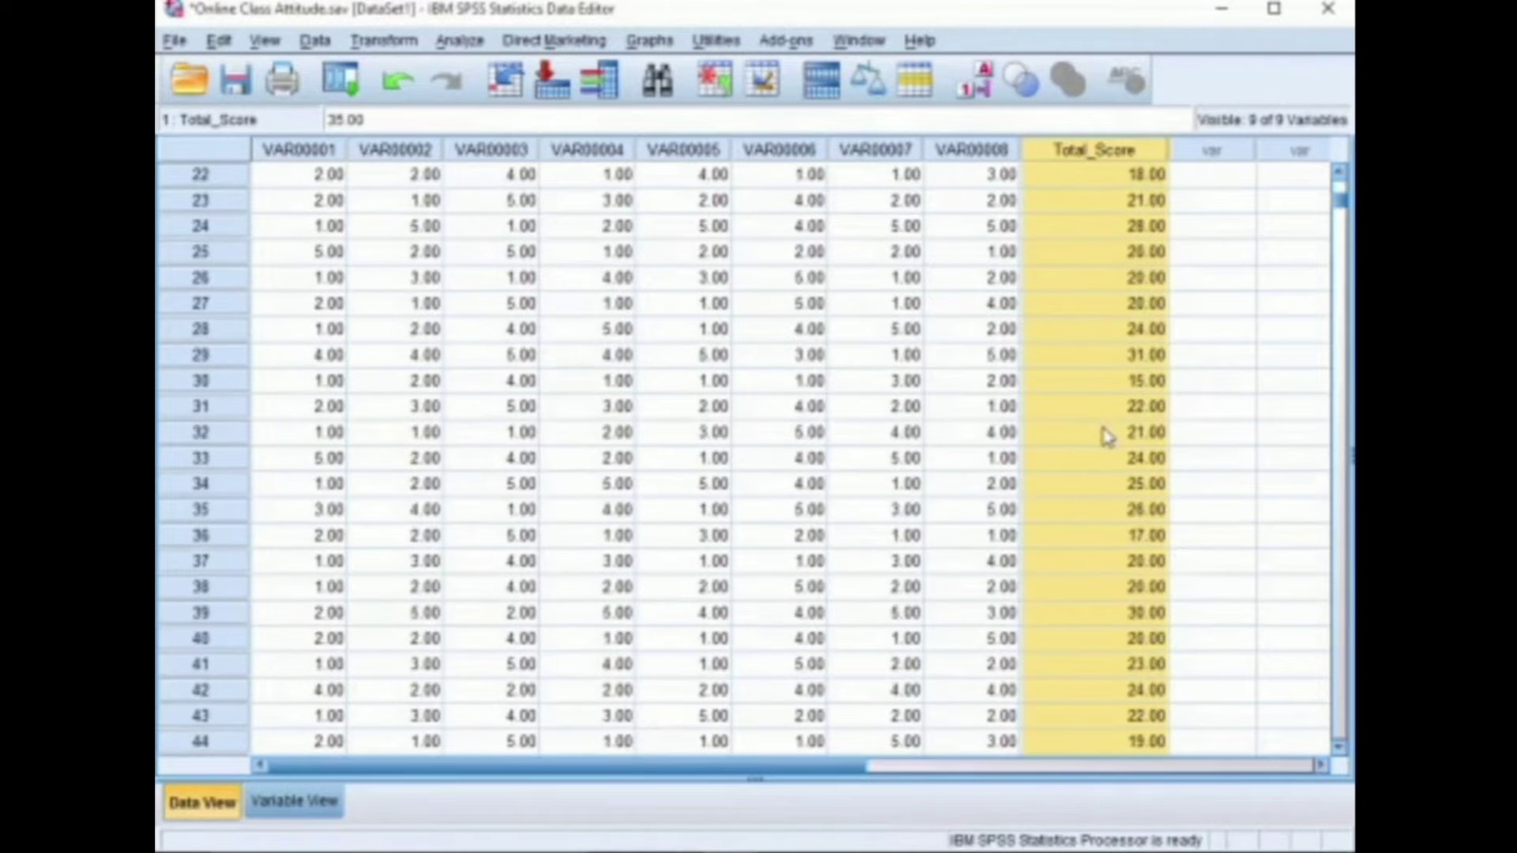
scroll(1105, 440, down, 20)
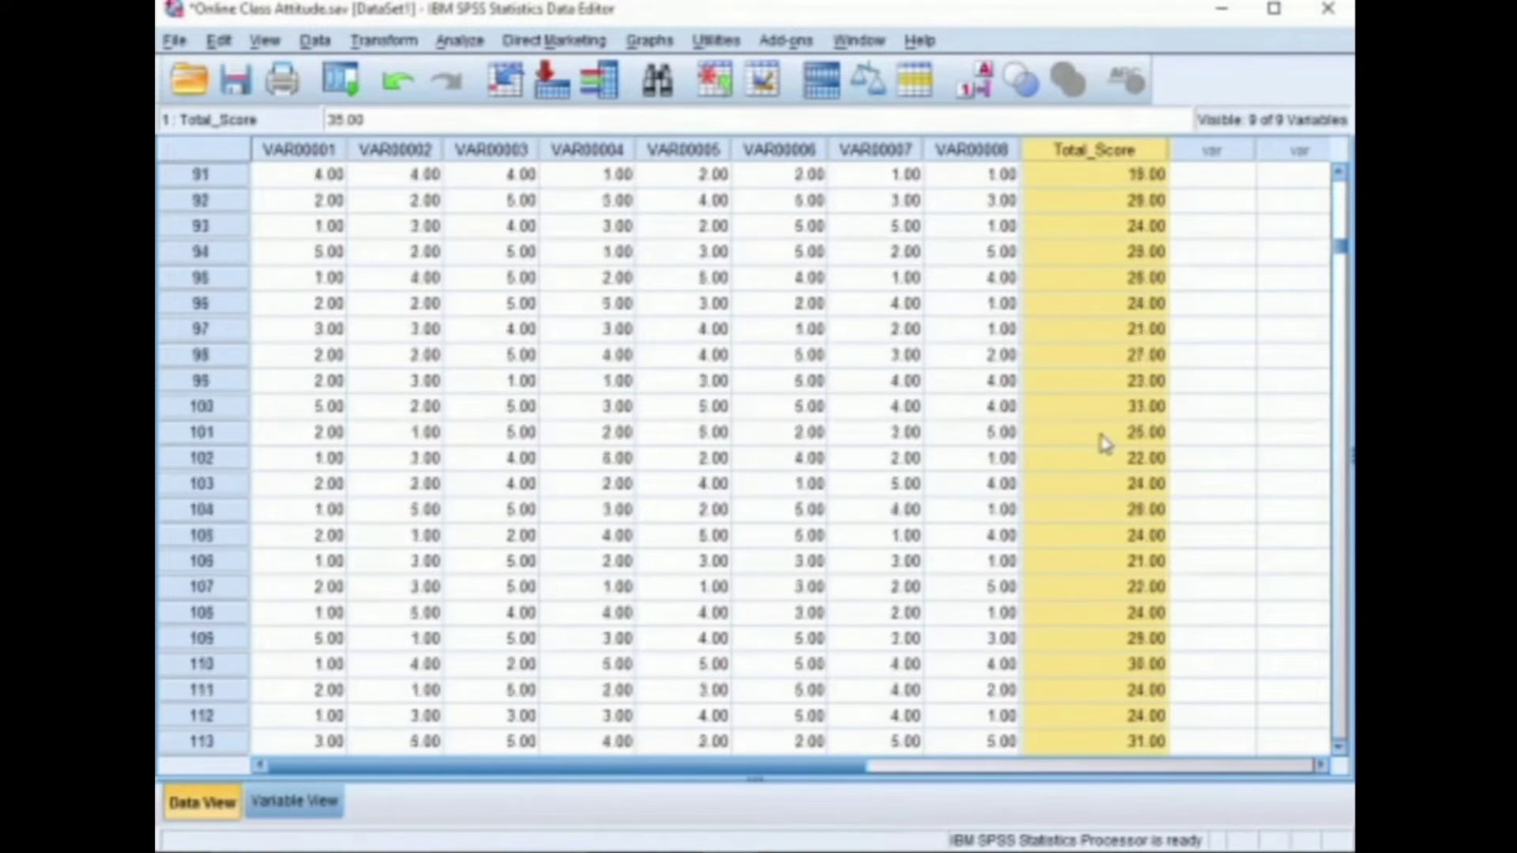
scroll(1105, 442, down, 20)
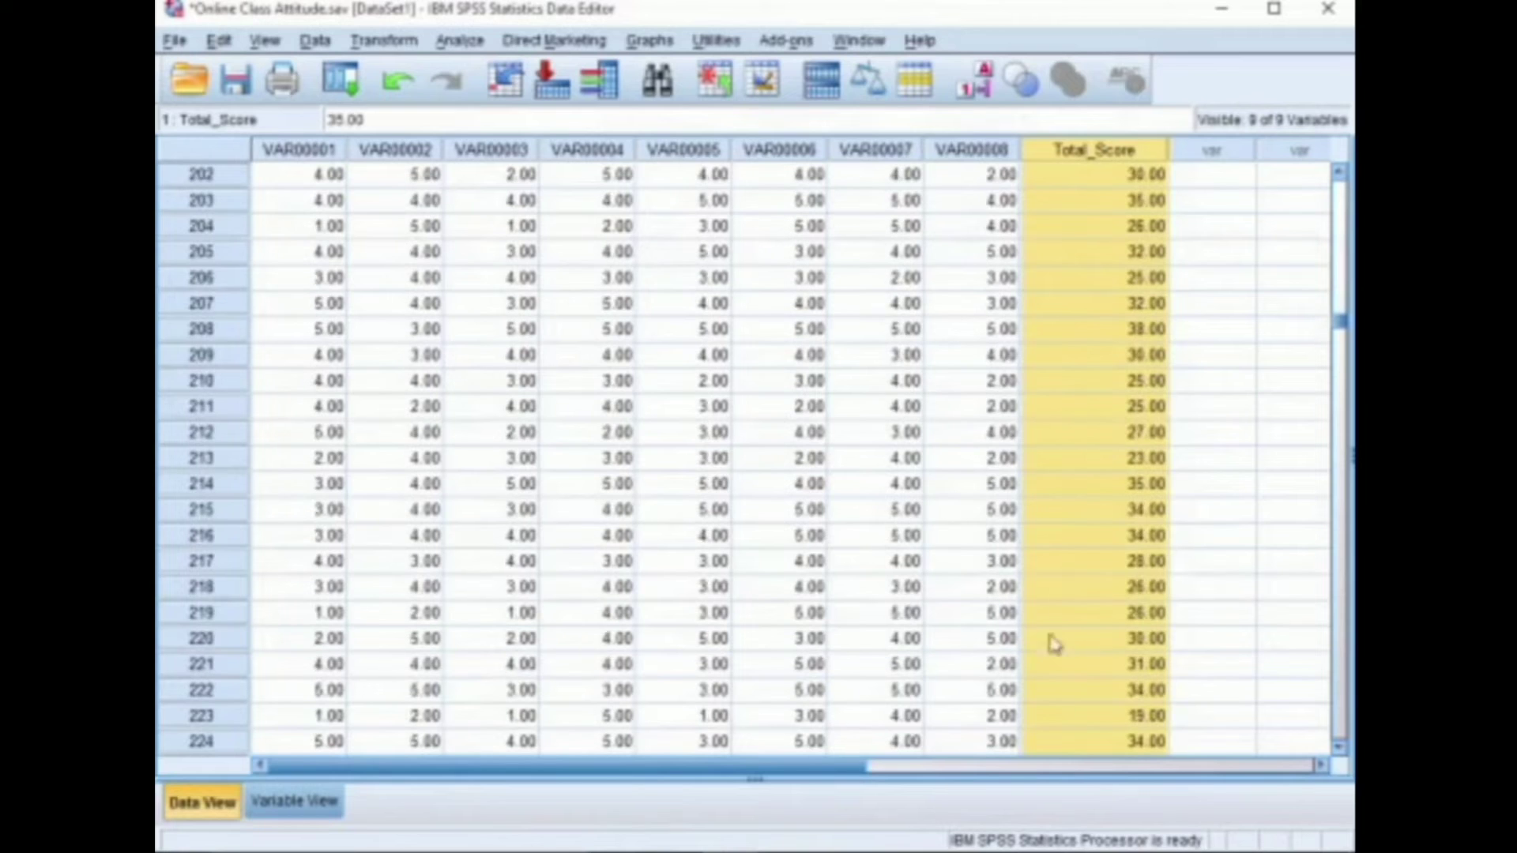
- In the variable definitions, set the label of the new ninth variable to "Total Score"
click(294, 801)
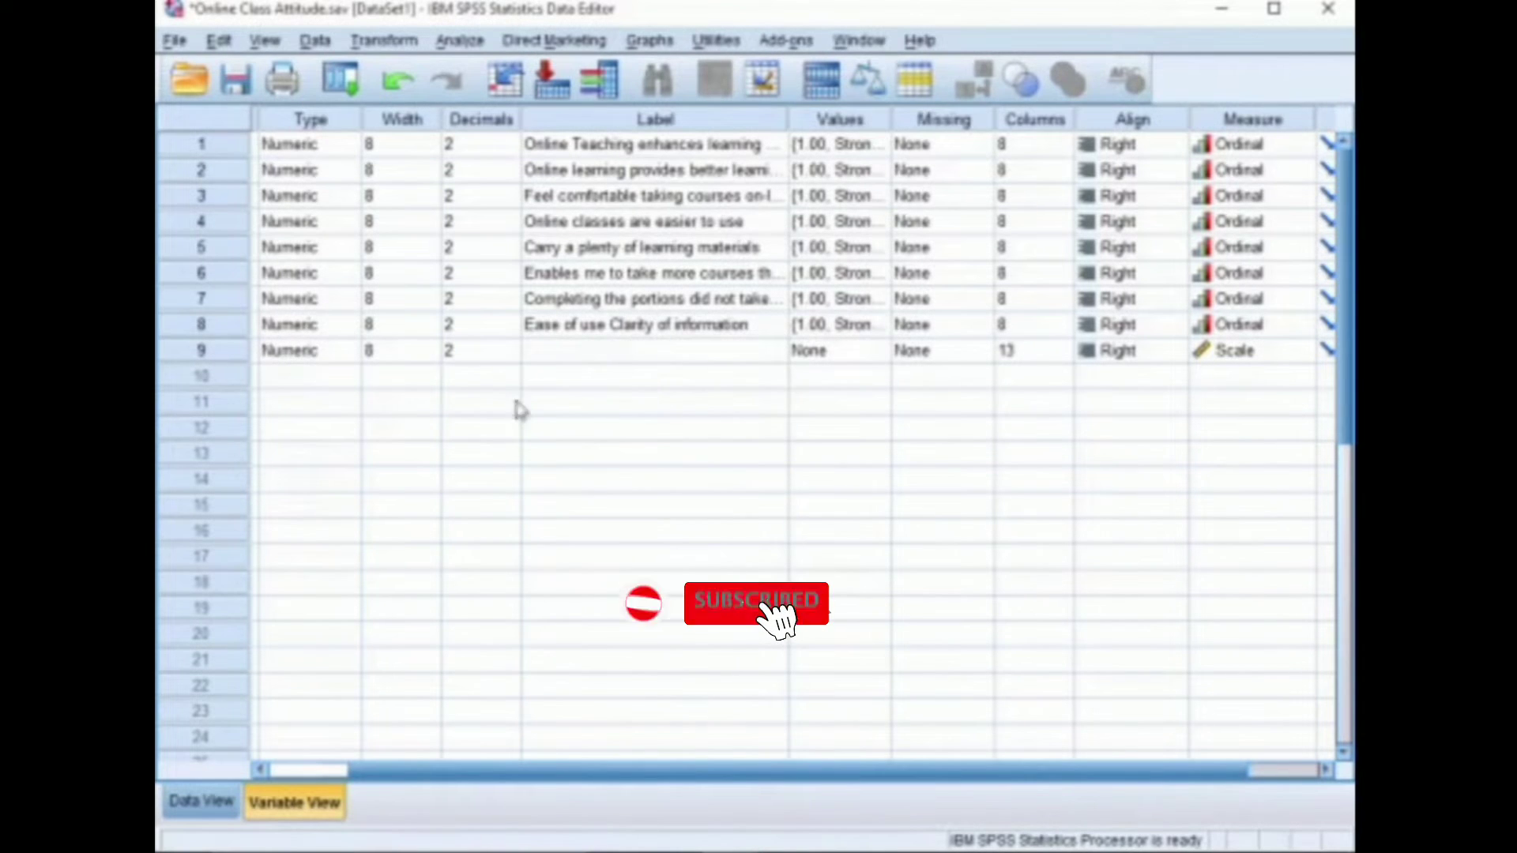
click(288, 351)
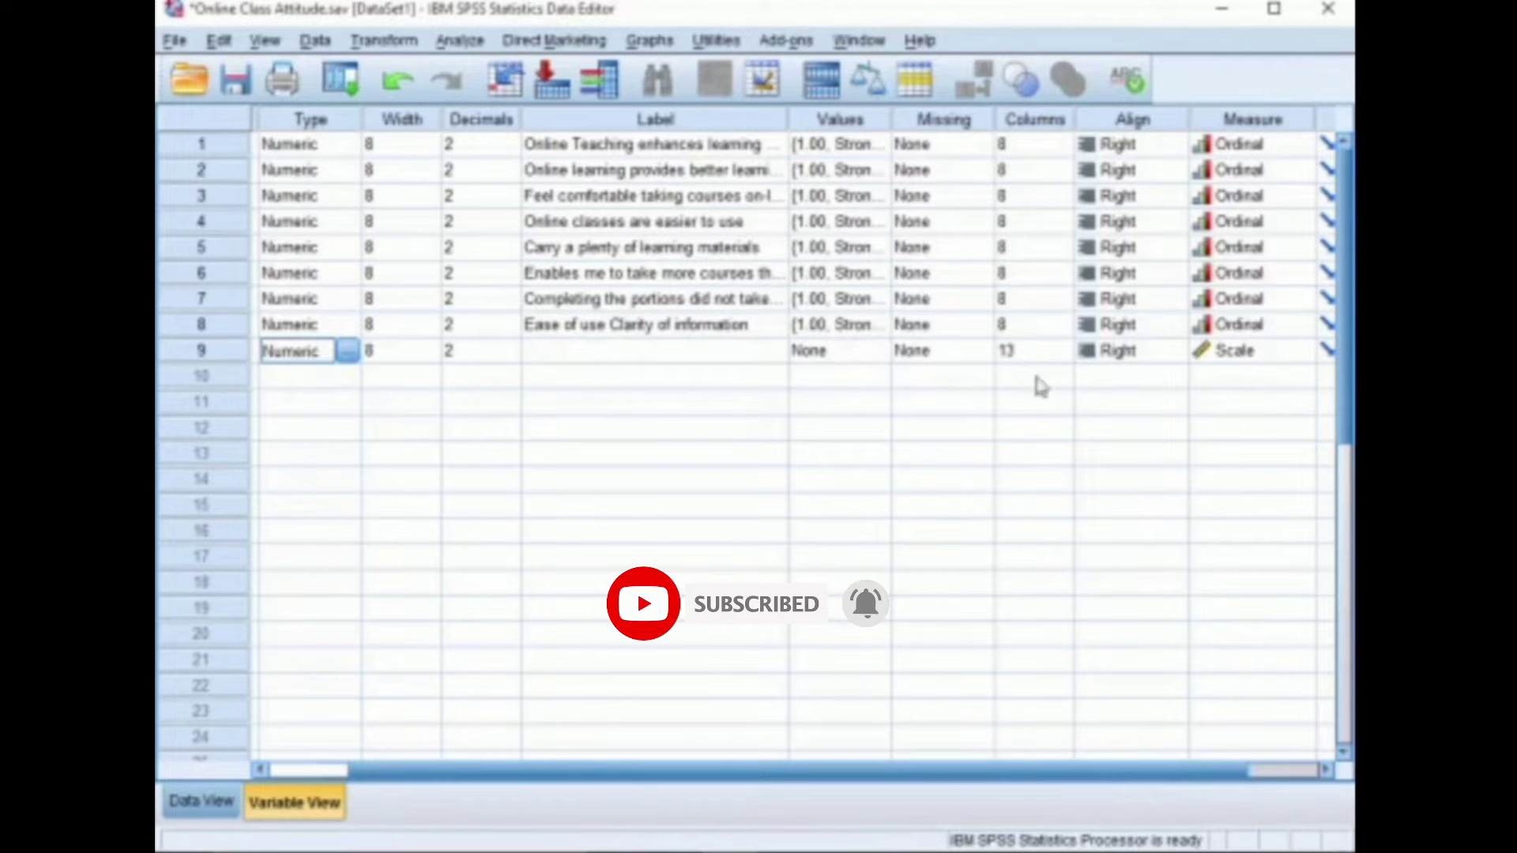
click(569, 353)
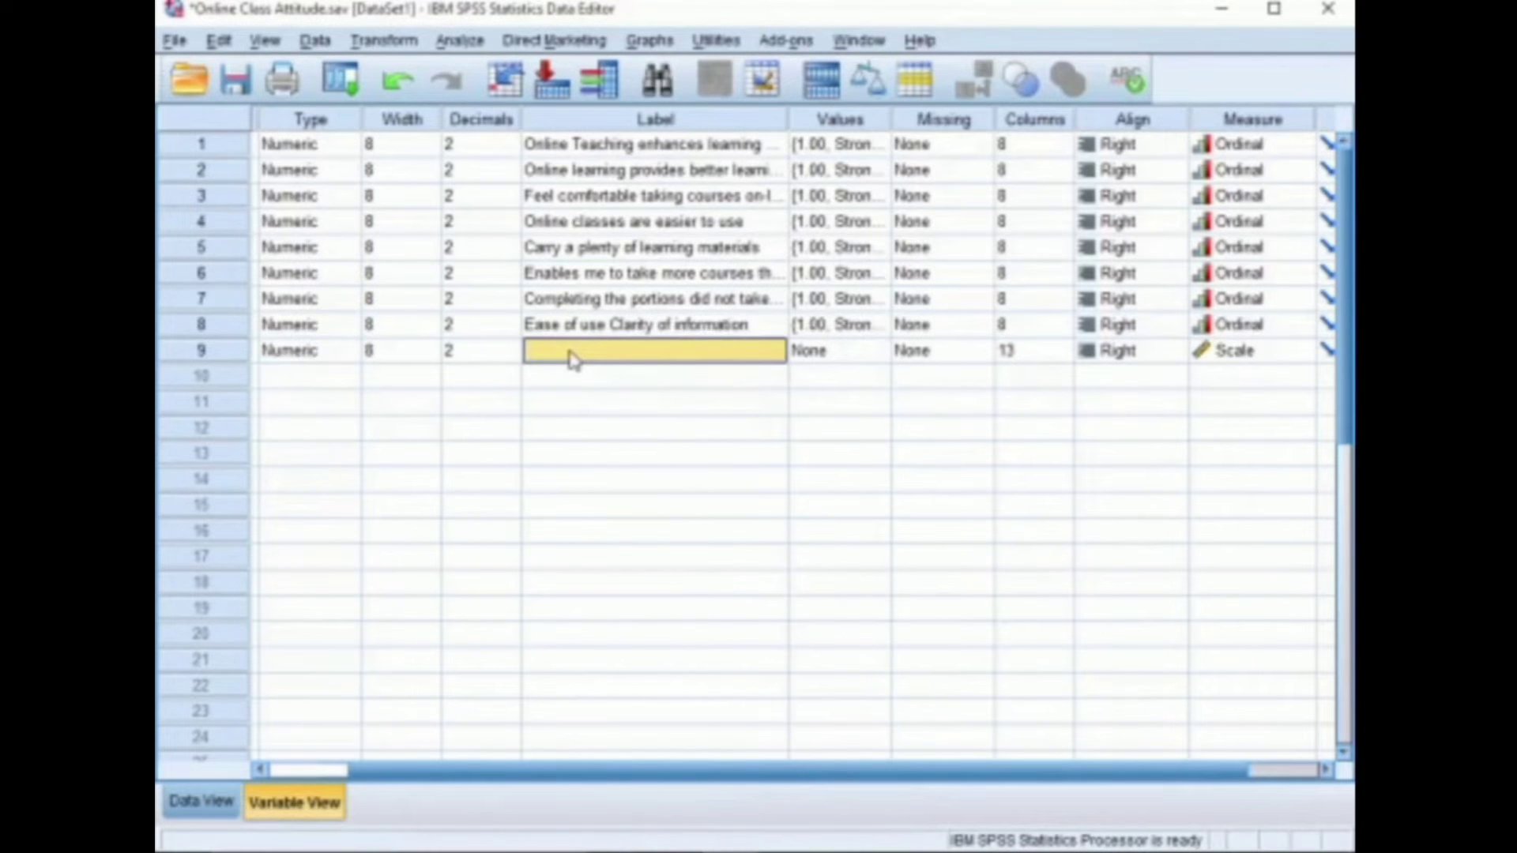
text(Total Score)
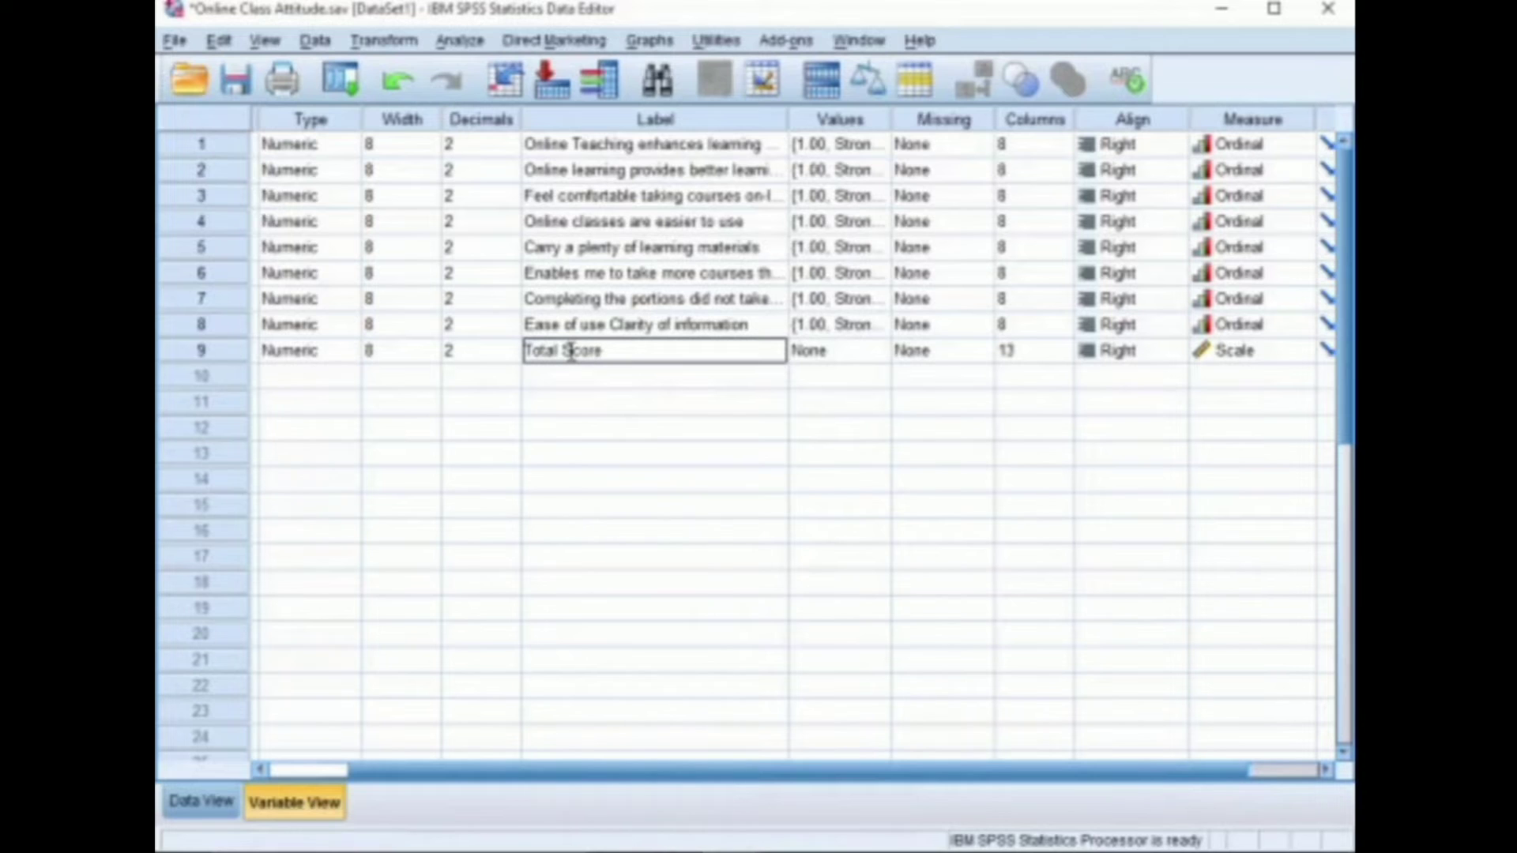
click(818, 380)
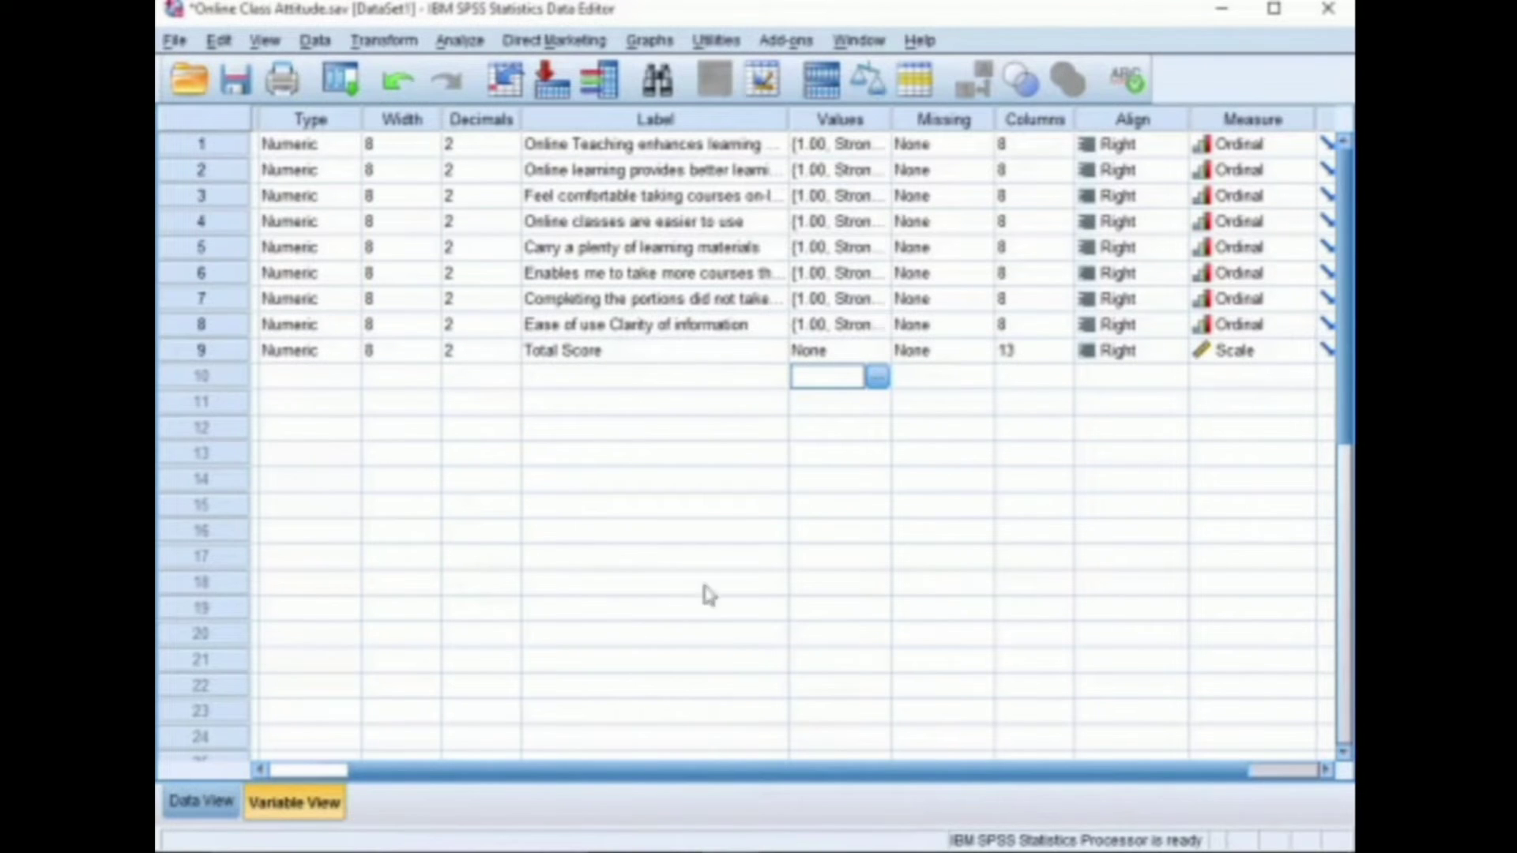
- From the case data, reopen the Compute Variable transformation, reset its settings and enter TotalScore1 as the target variable
click(206, 803)
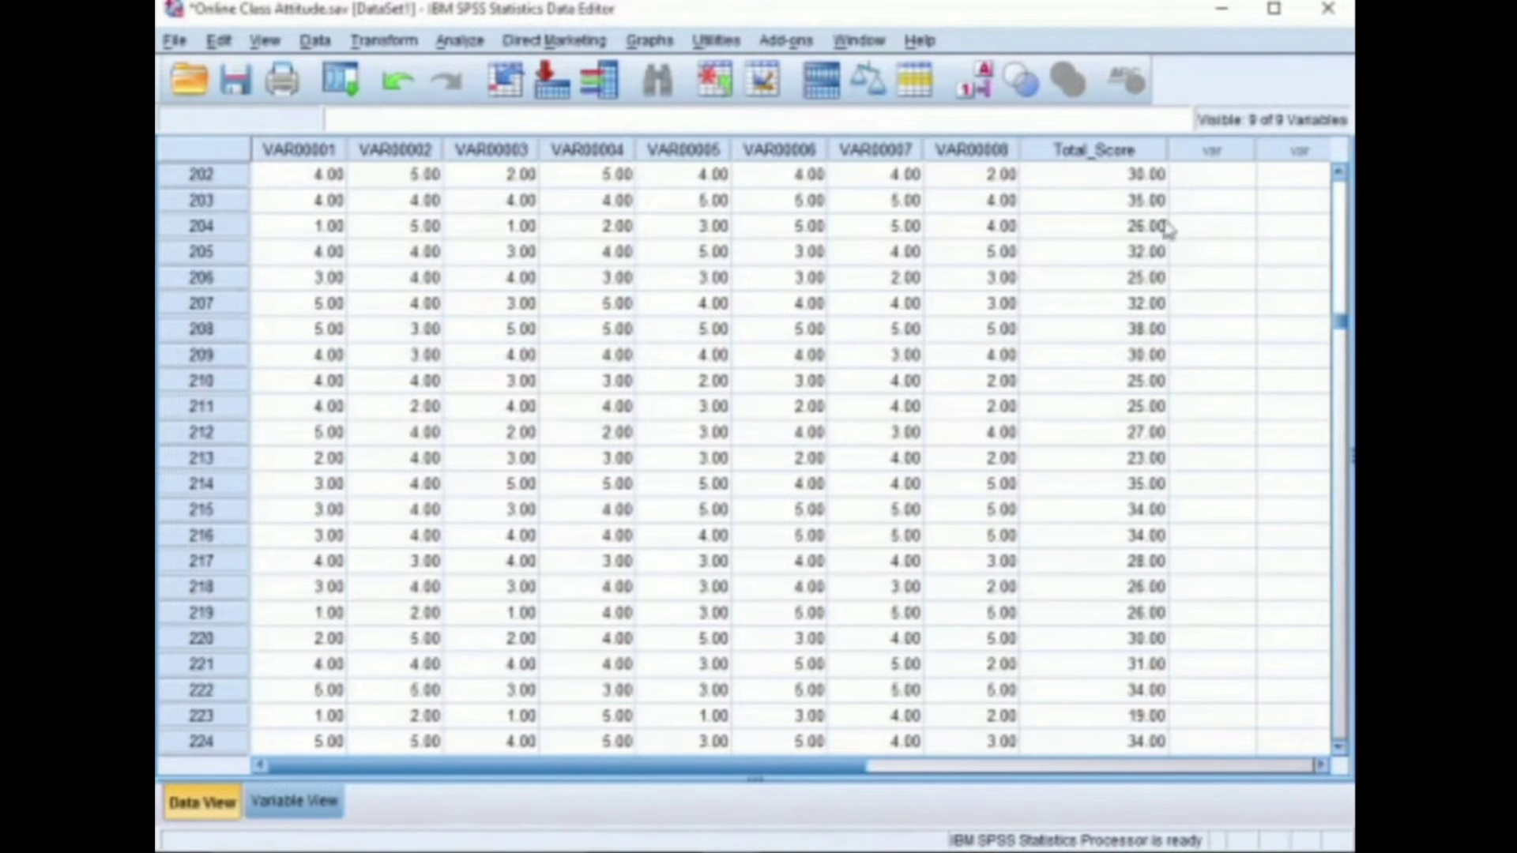
click(463, 41)
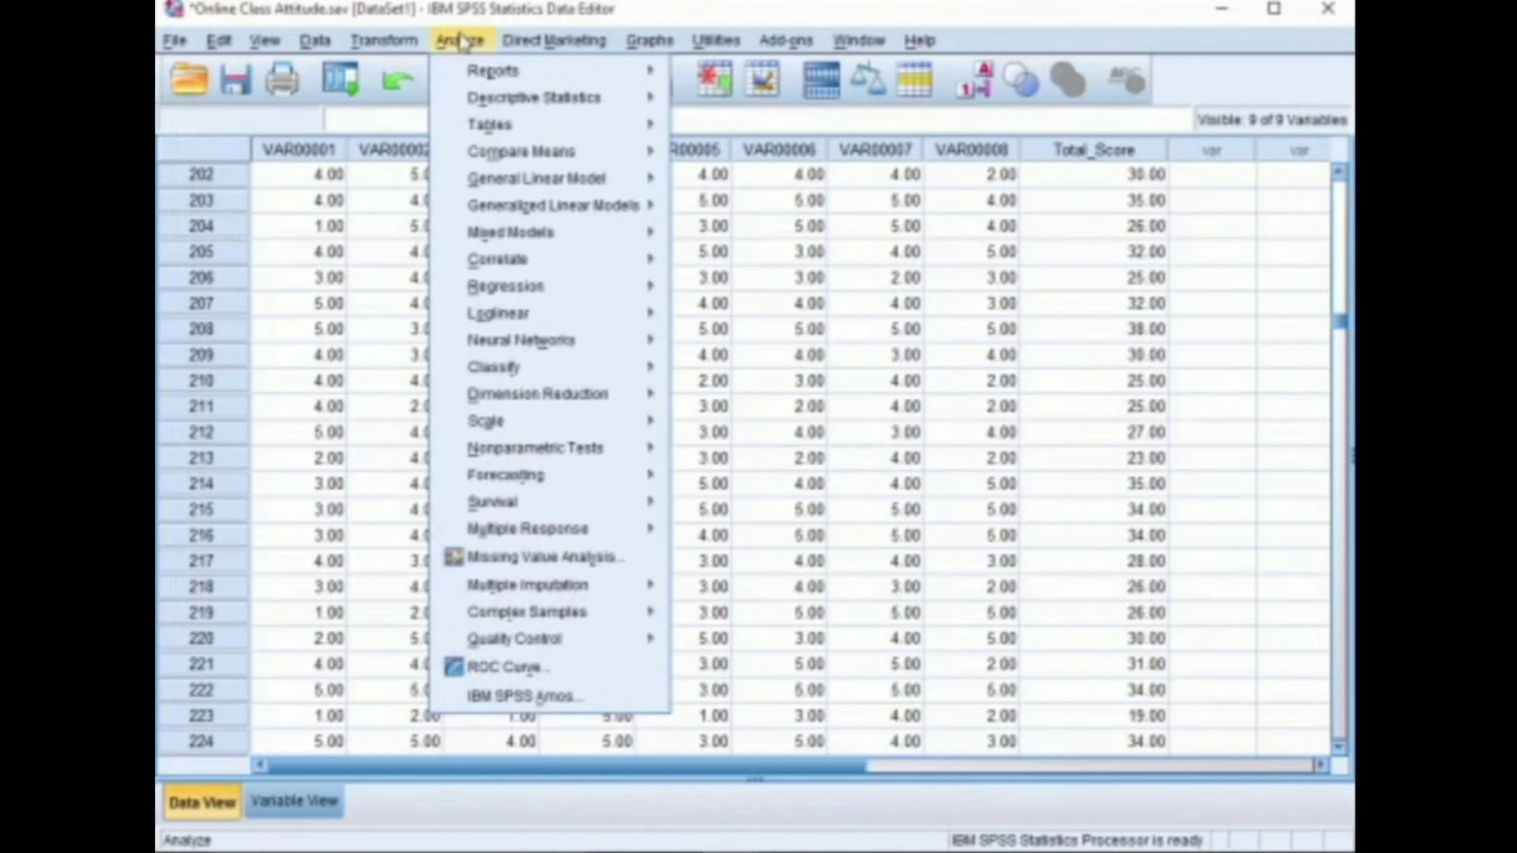
mouse_move(376, 52)
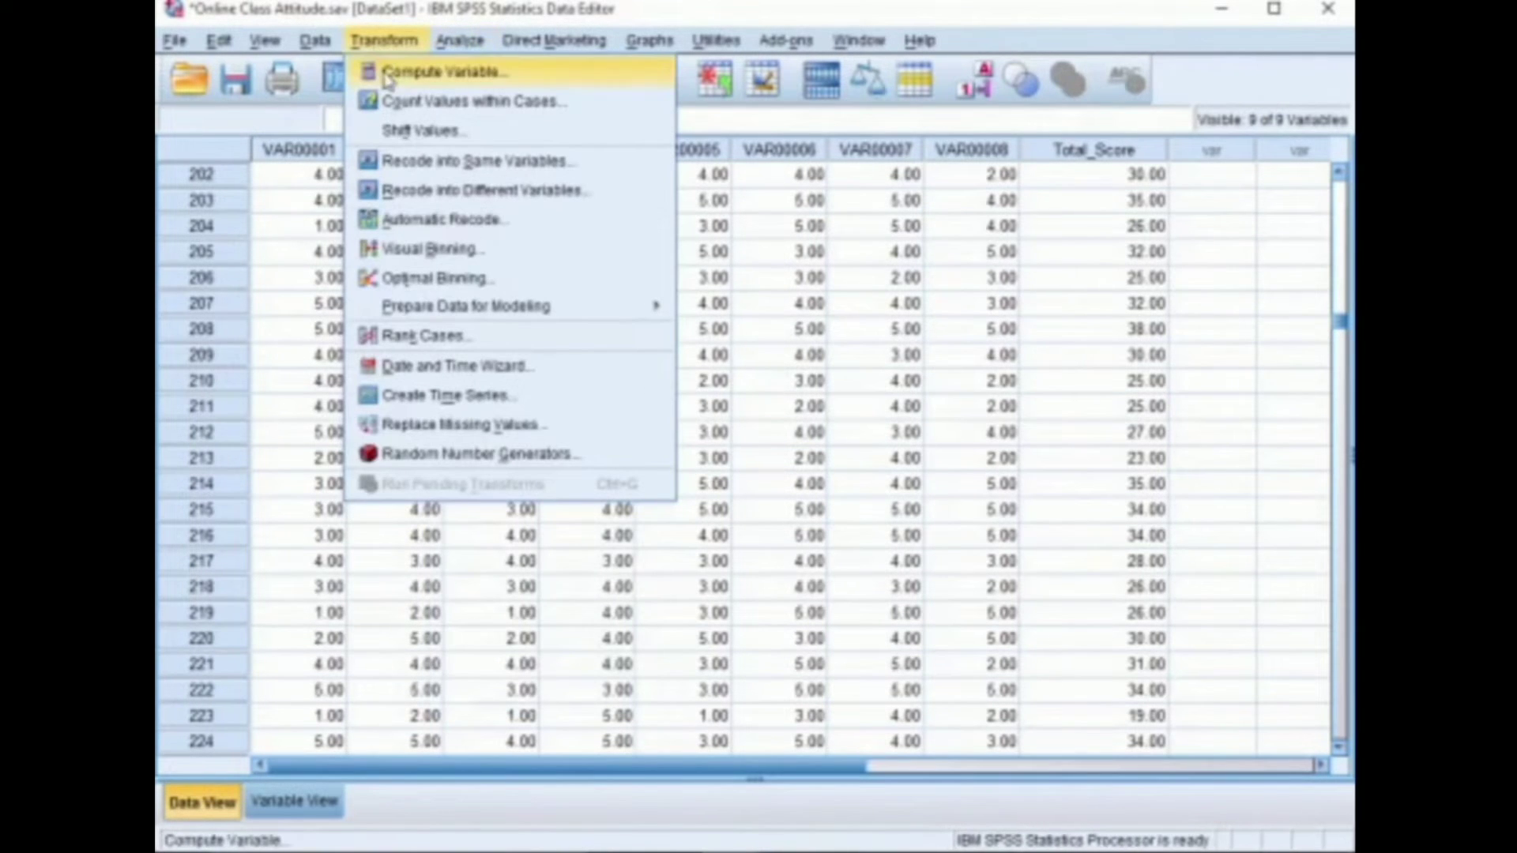
click(387, 74)
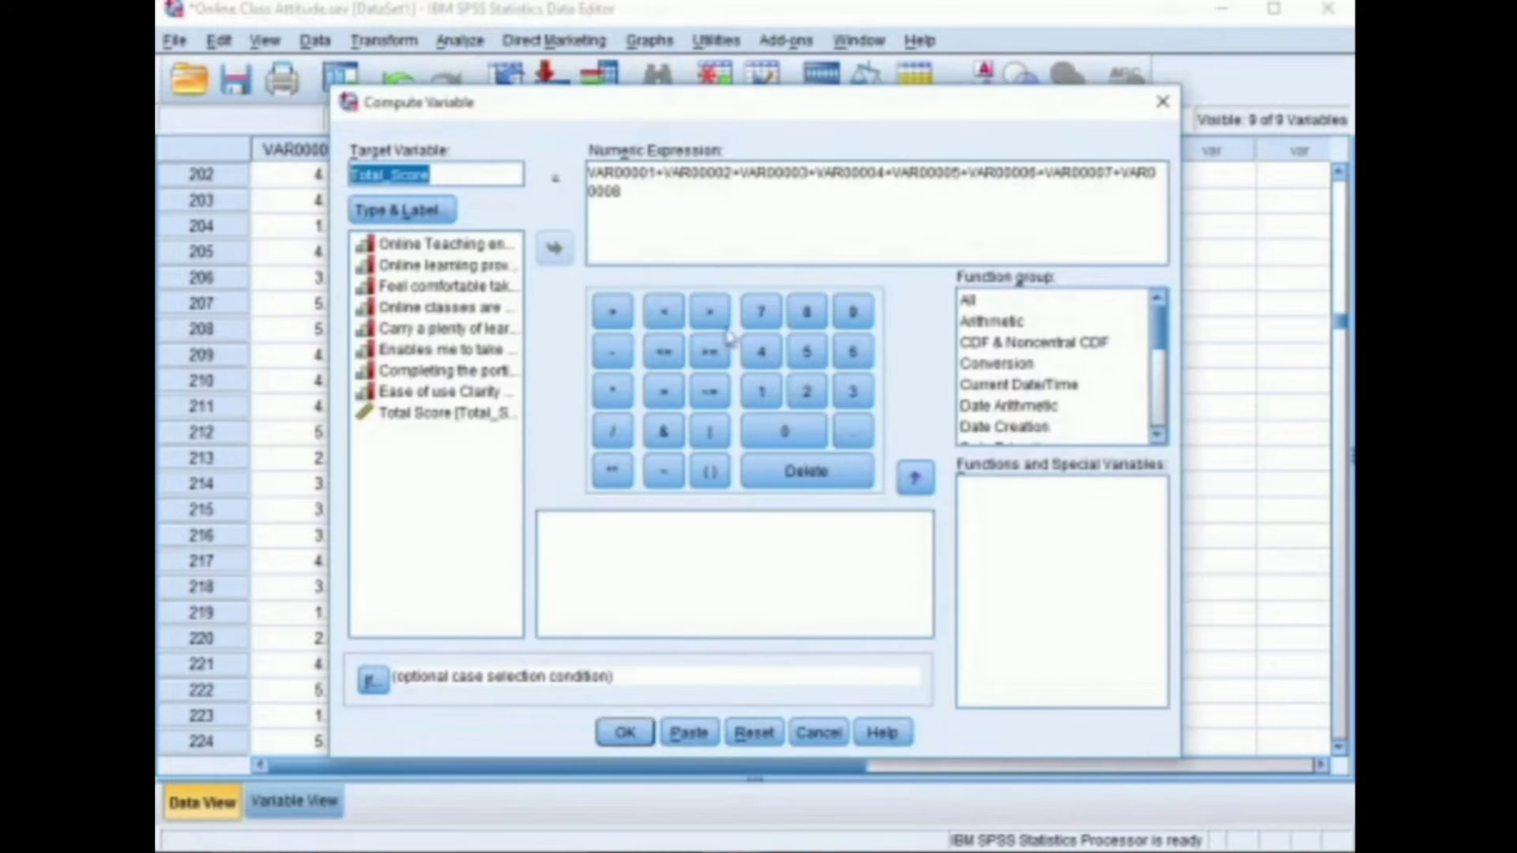
click(754, 733)
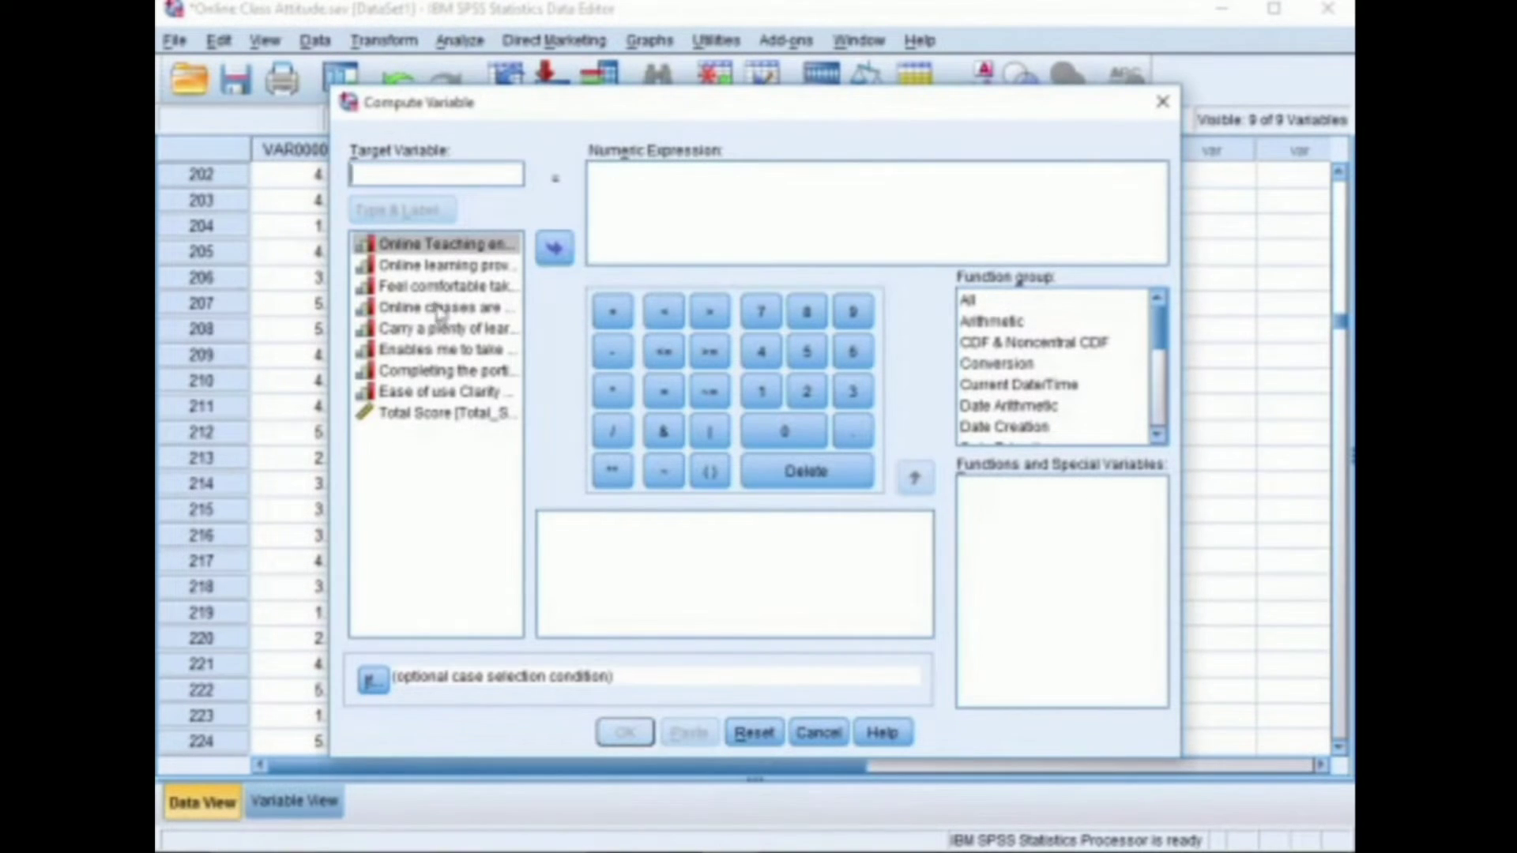
click(419, 183)
text(TotalScore1)
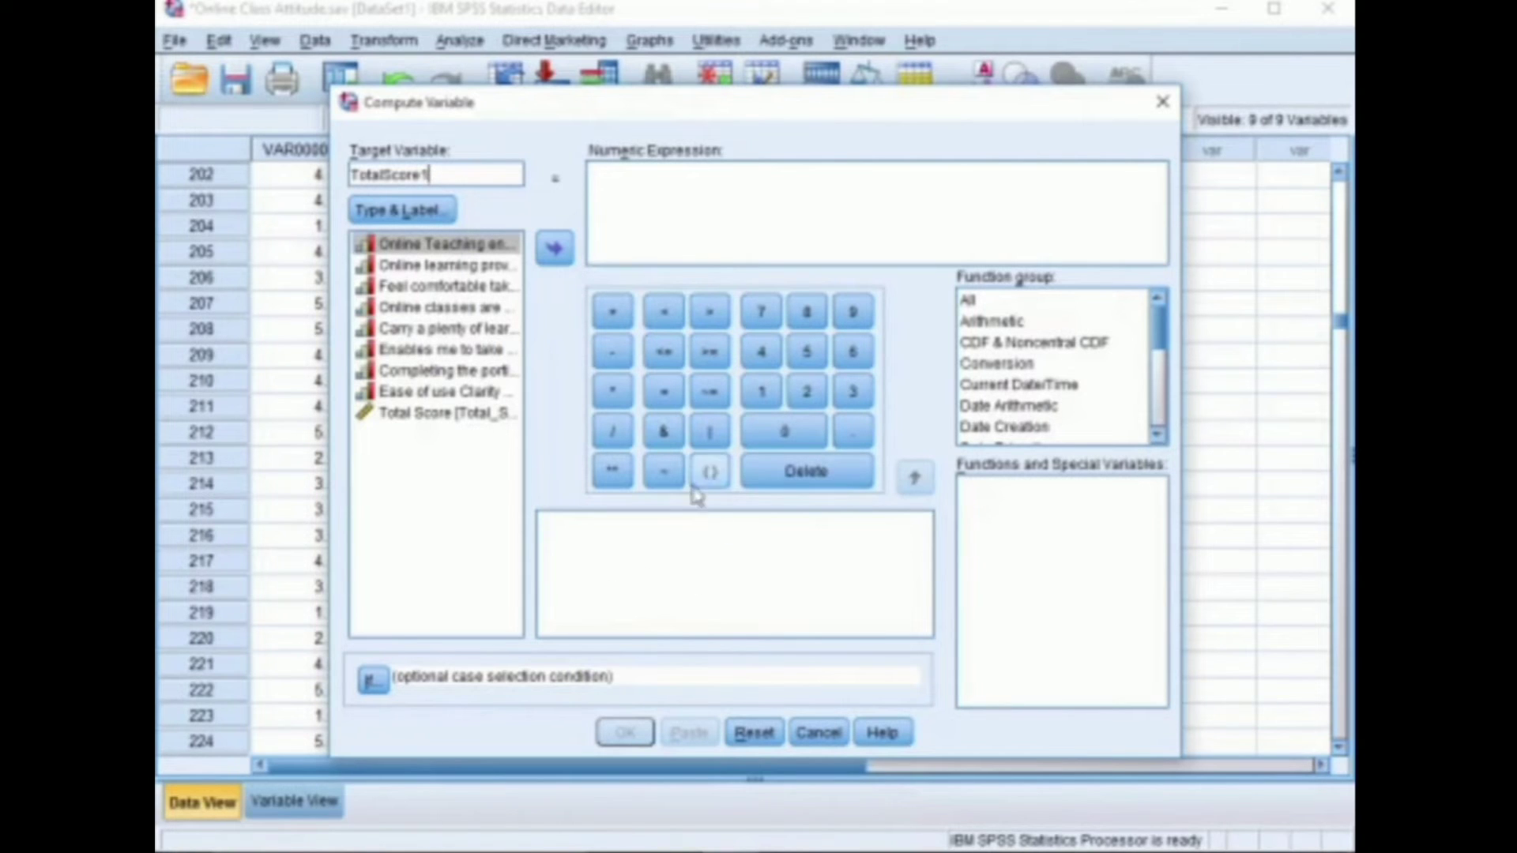
- Start the numeric expression with a pair of parentheses and build the sum of VAR00001 through VAR00004 inside them
click(709, 471)
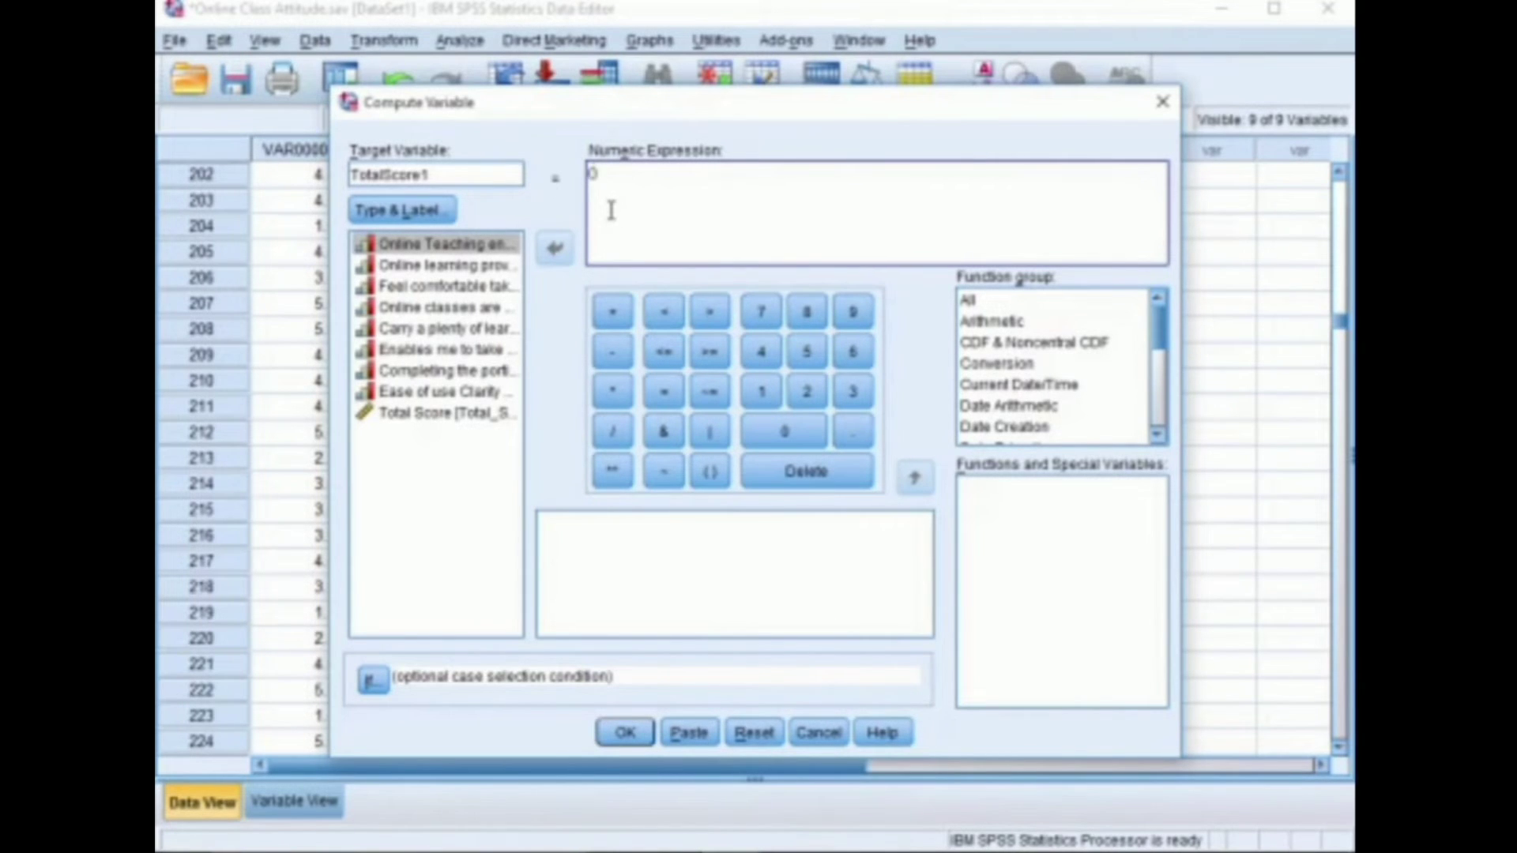
click(460, 244)
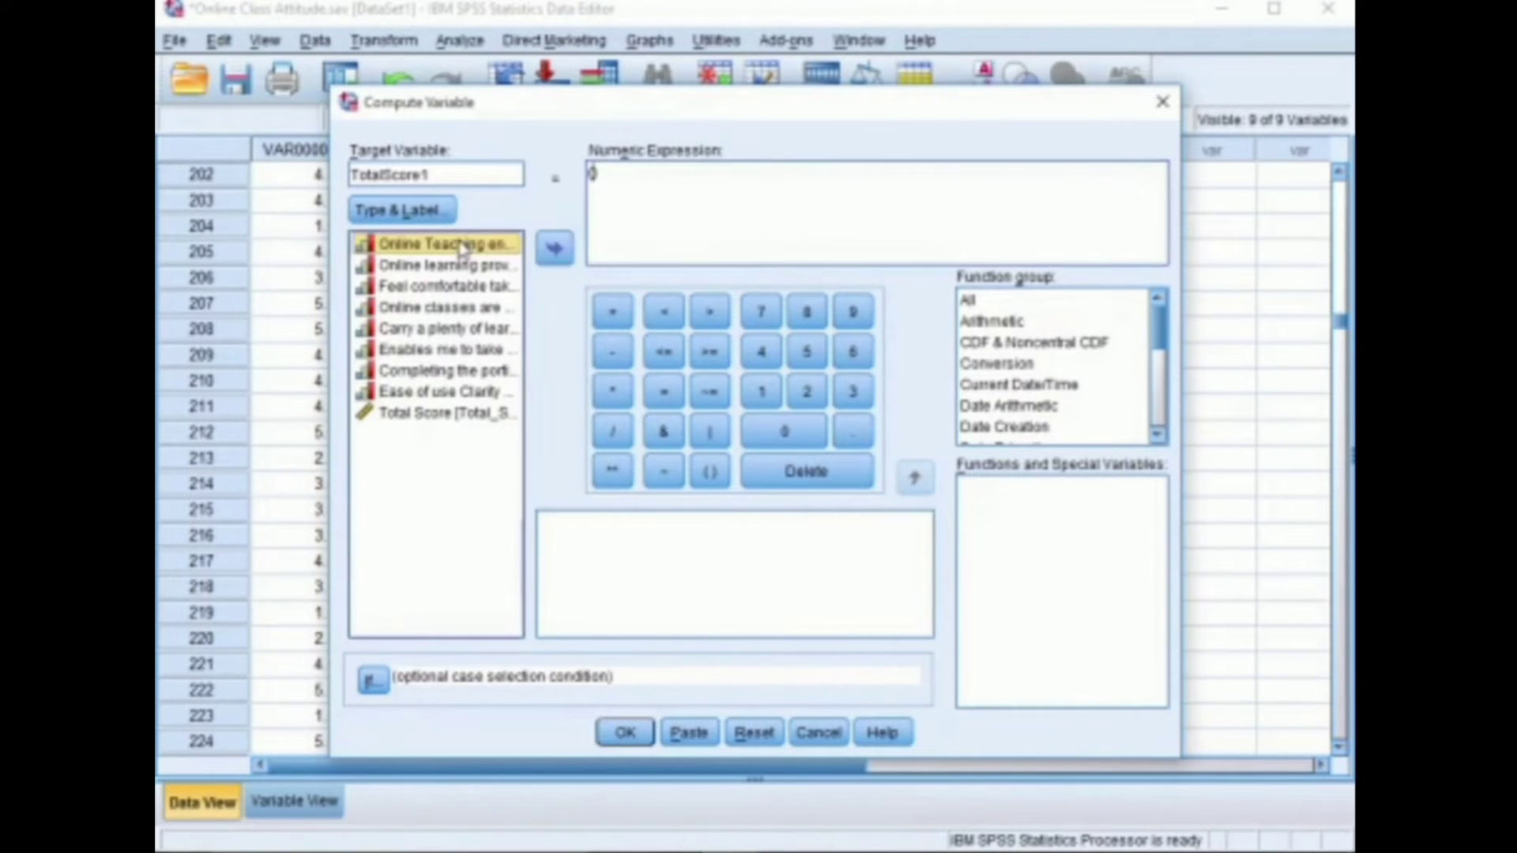
click(555, 249)
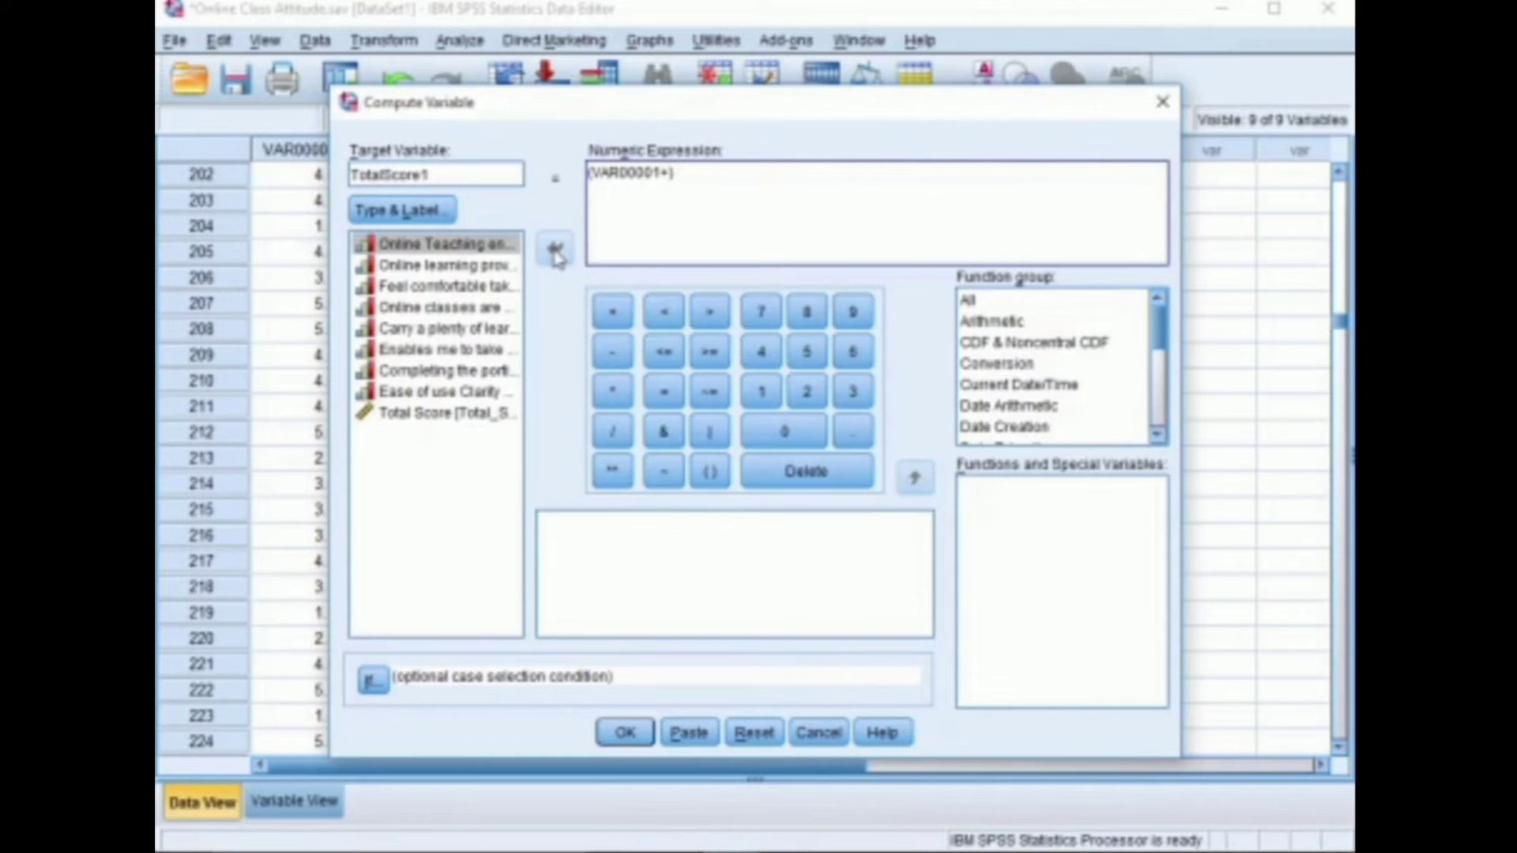
click(424, 267)
click(554, 251)
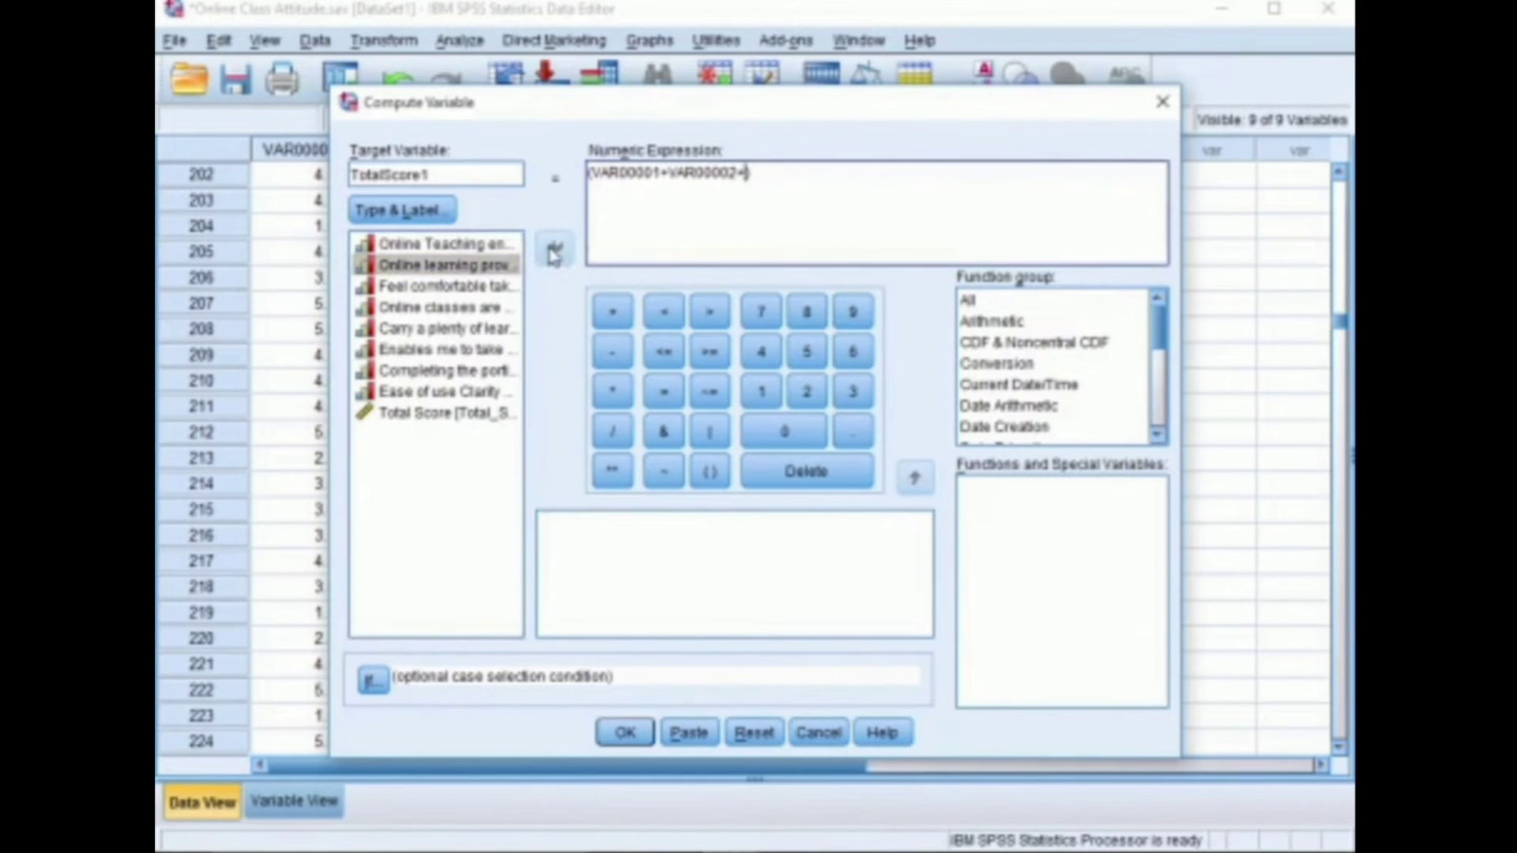
click(491, 287)
click(555, 255)
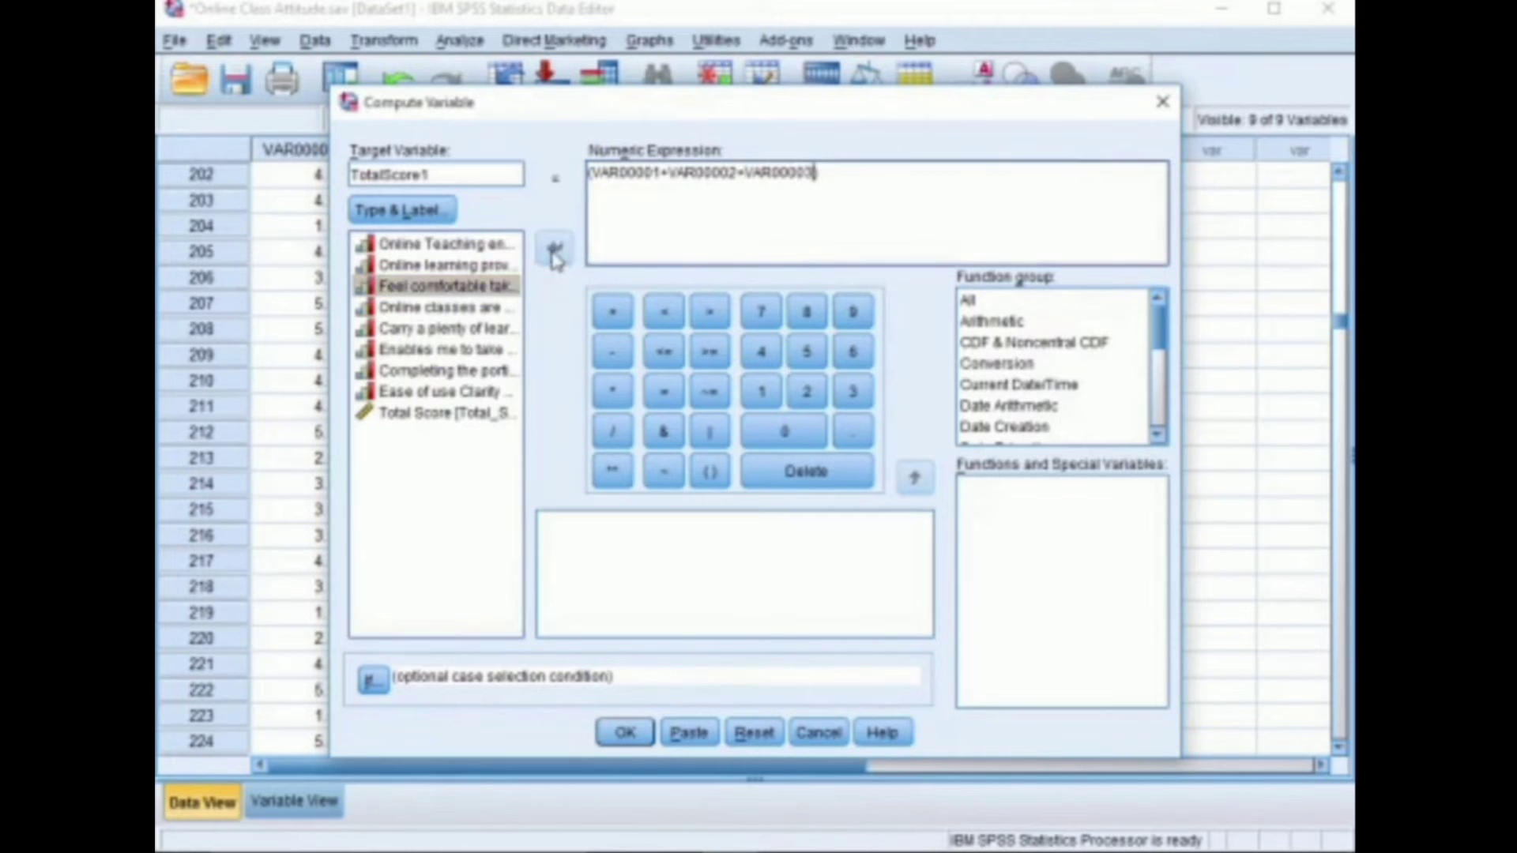
click(498, 308)
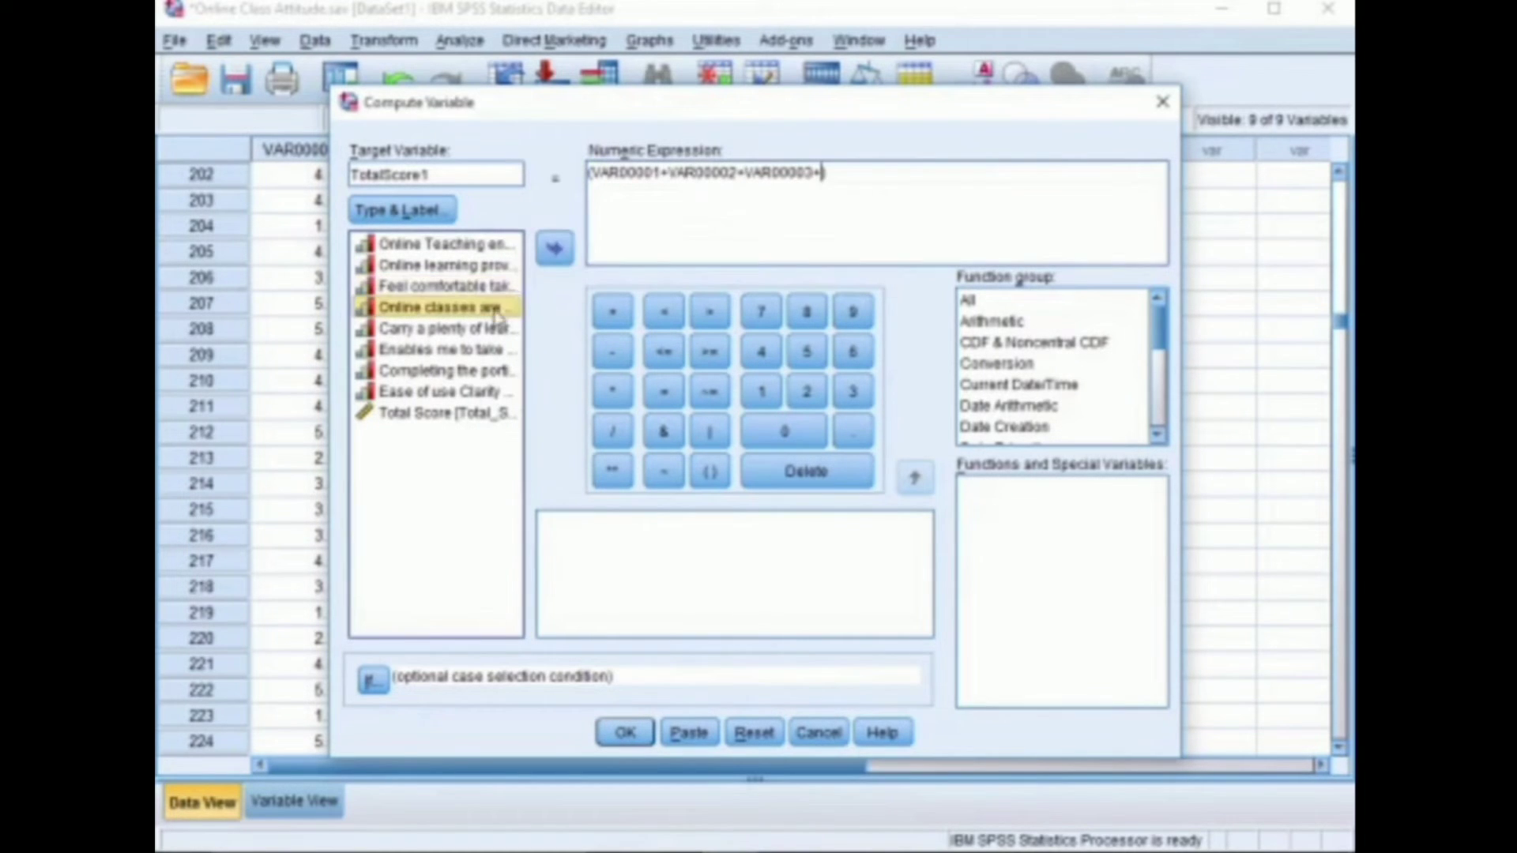
click(557, 257)
- Add VAR00005 through VAR00008 to the parenthesised sum and run the computation of TotalScore1
click(475, 330)
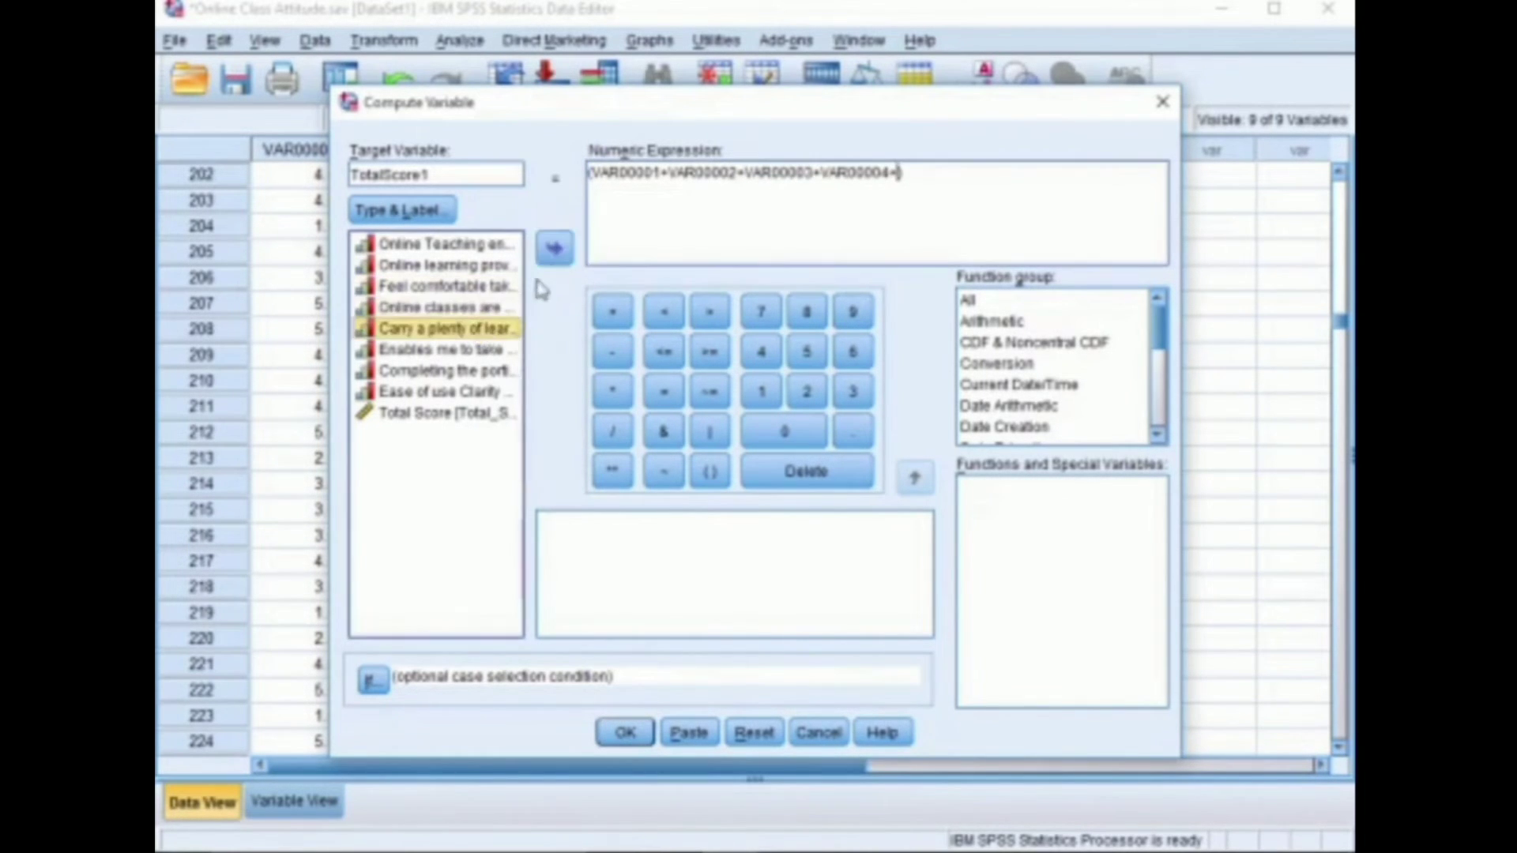
click(557, 254)
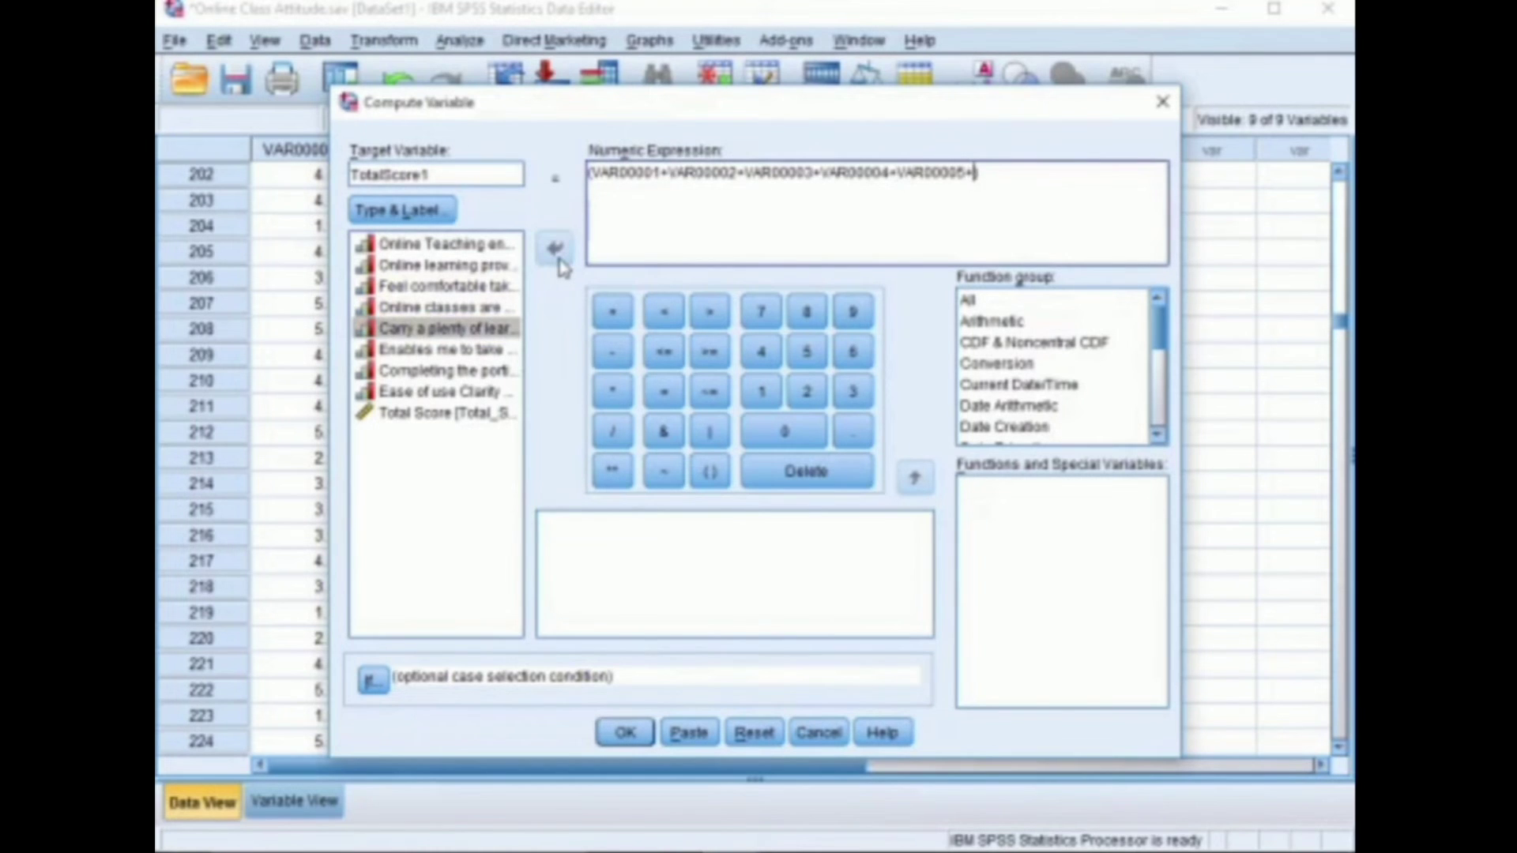
click(485, 350)
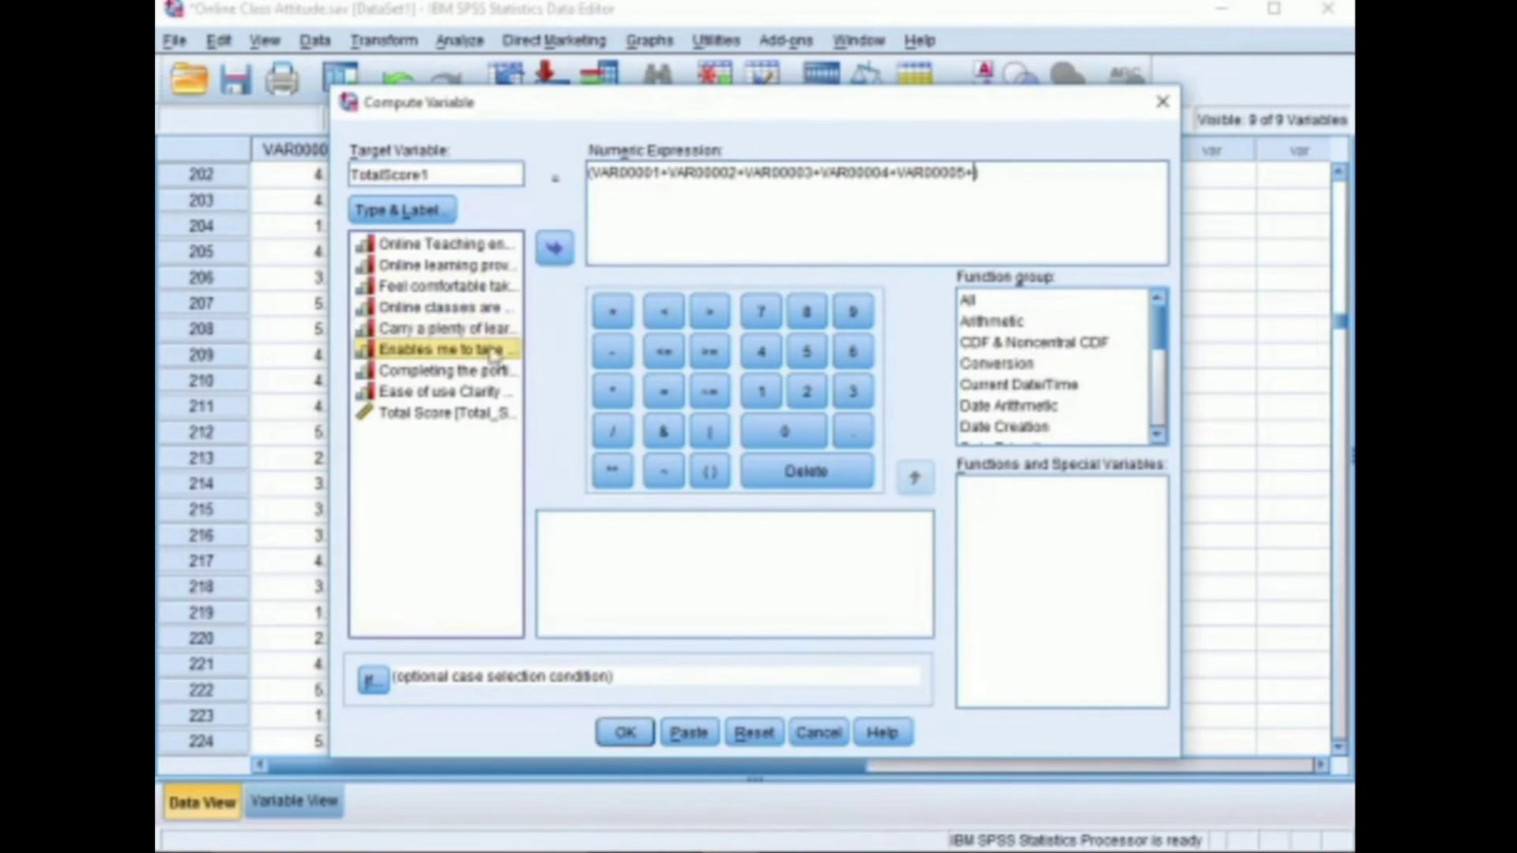
click(555, 251)
click(483, 370)
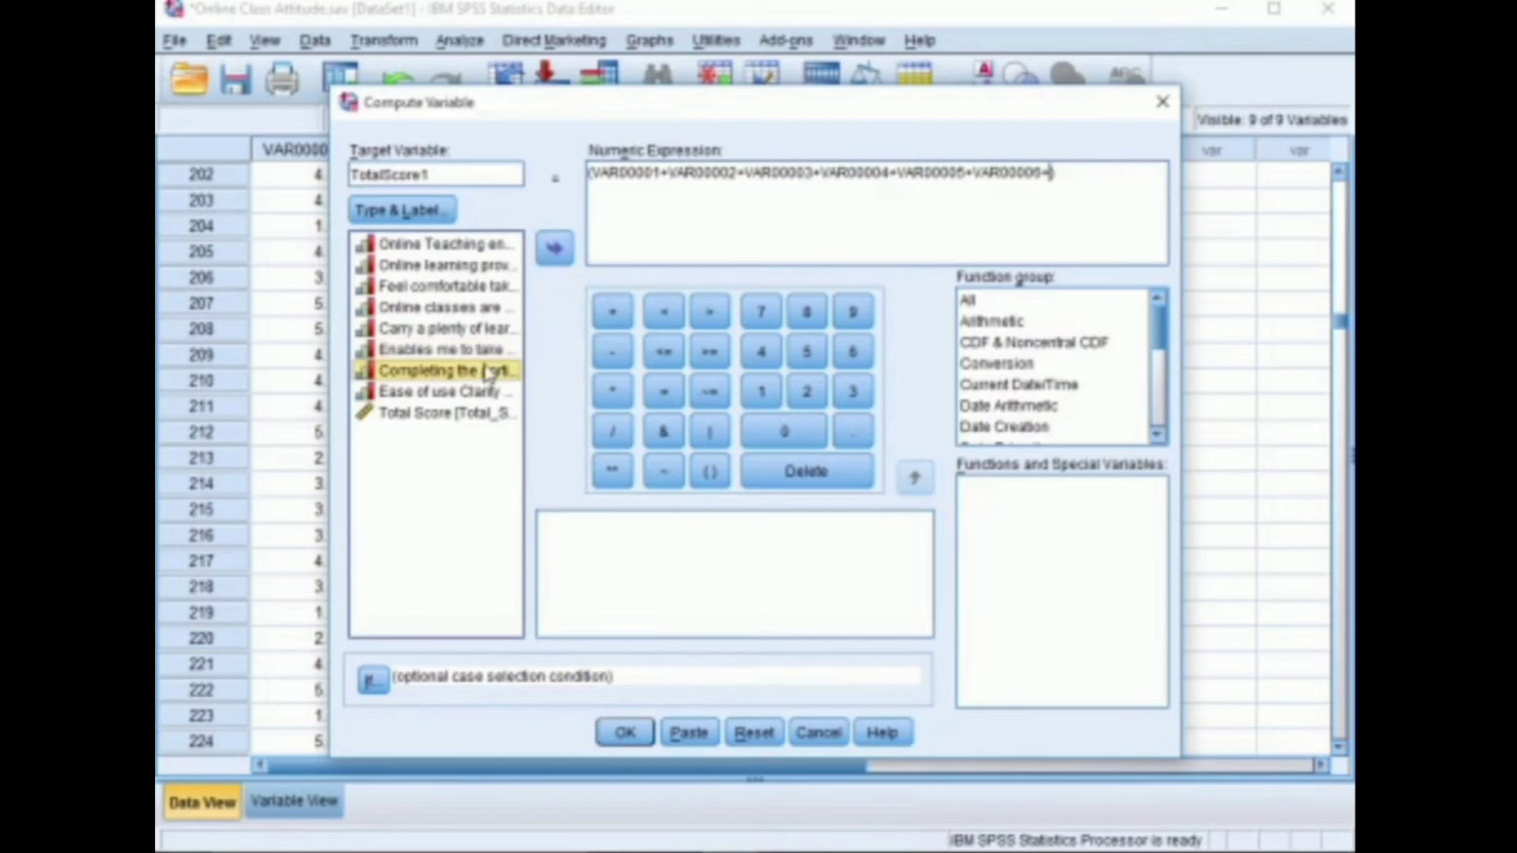
click(559, 252)
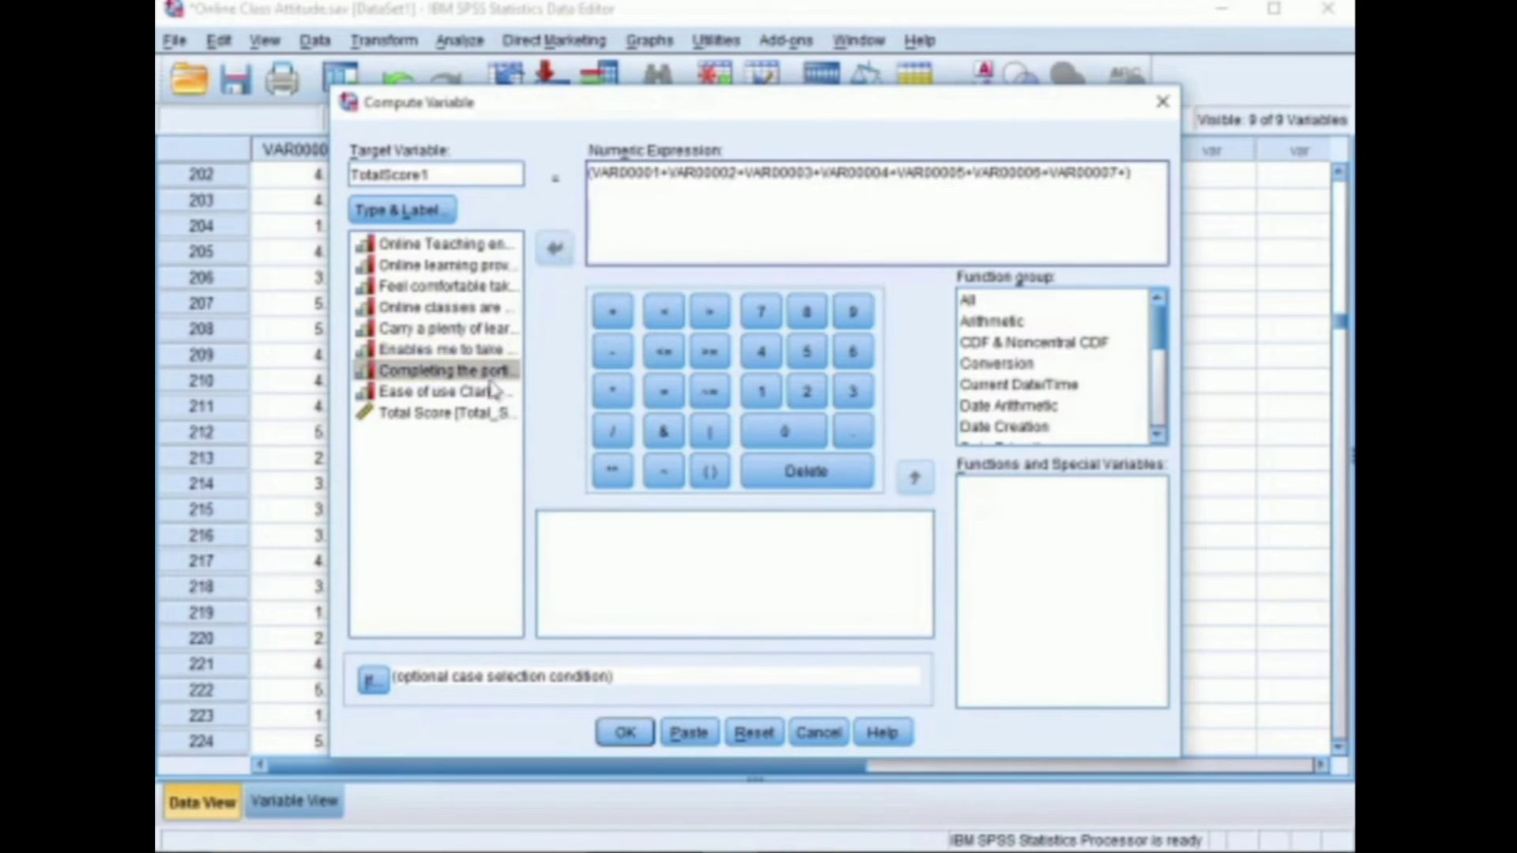
click(483, 392)
click(556, 251)
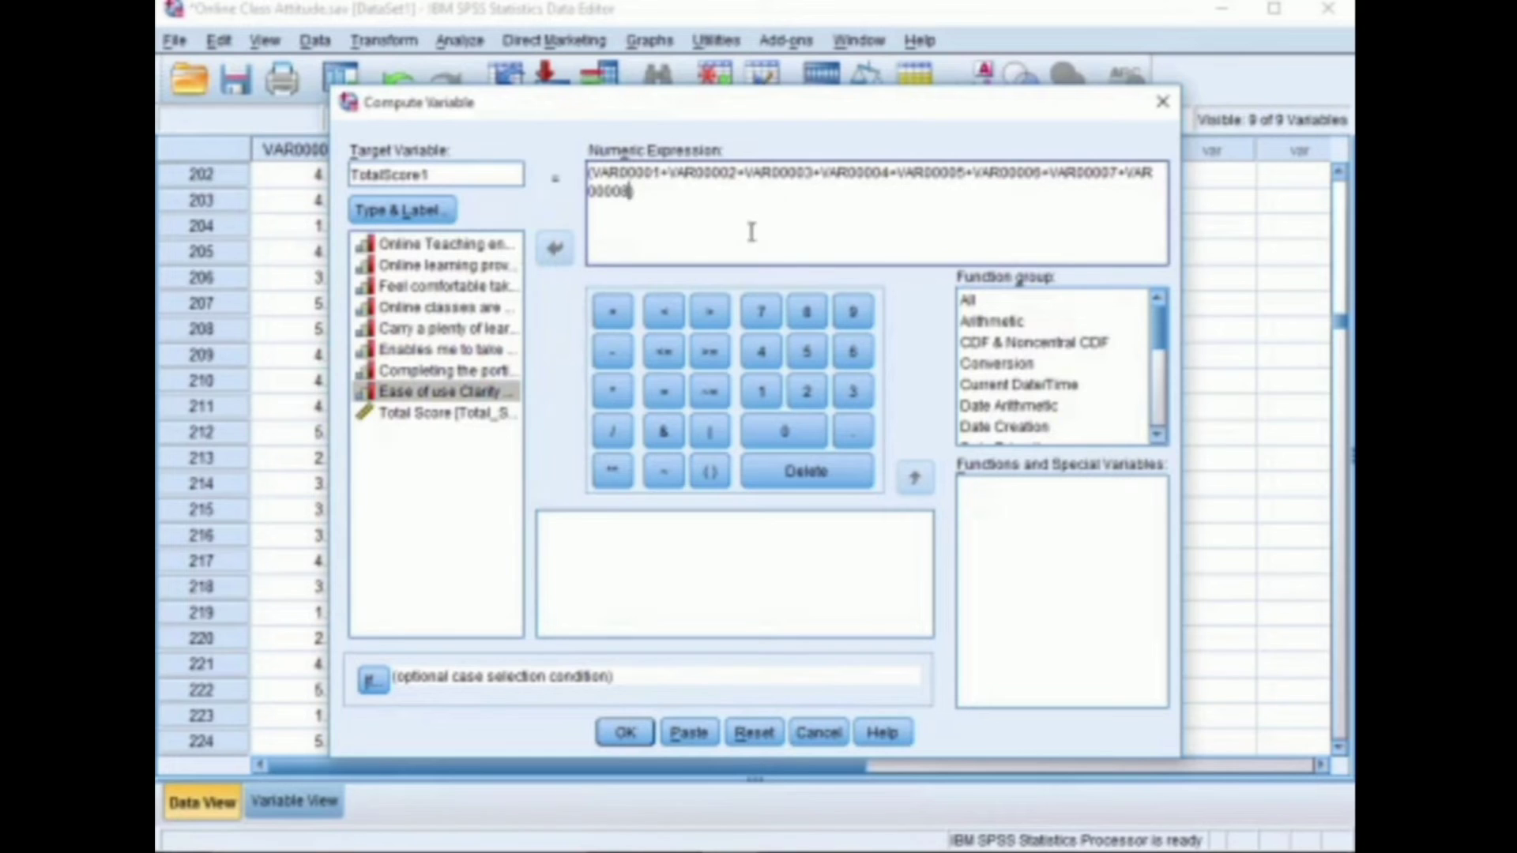
click(624, 732)
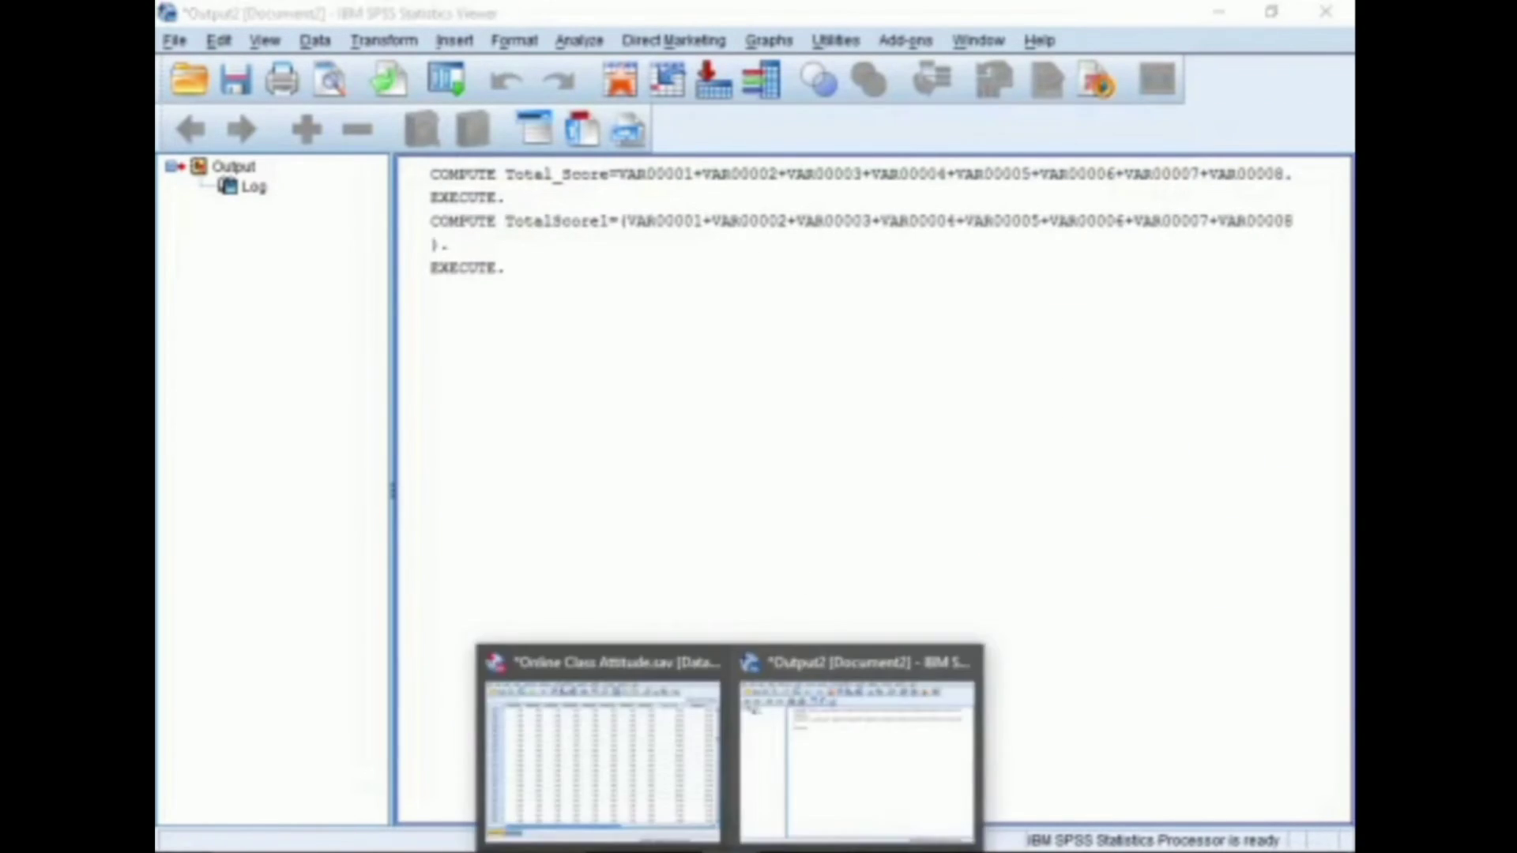
- Return to the dataset, compare the TotalScore1 column with Total_Score, and check the new variable's definition
click(627, 751)
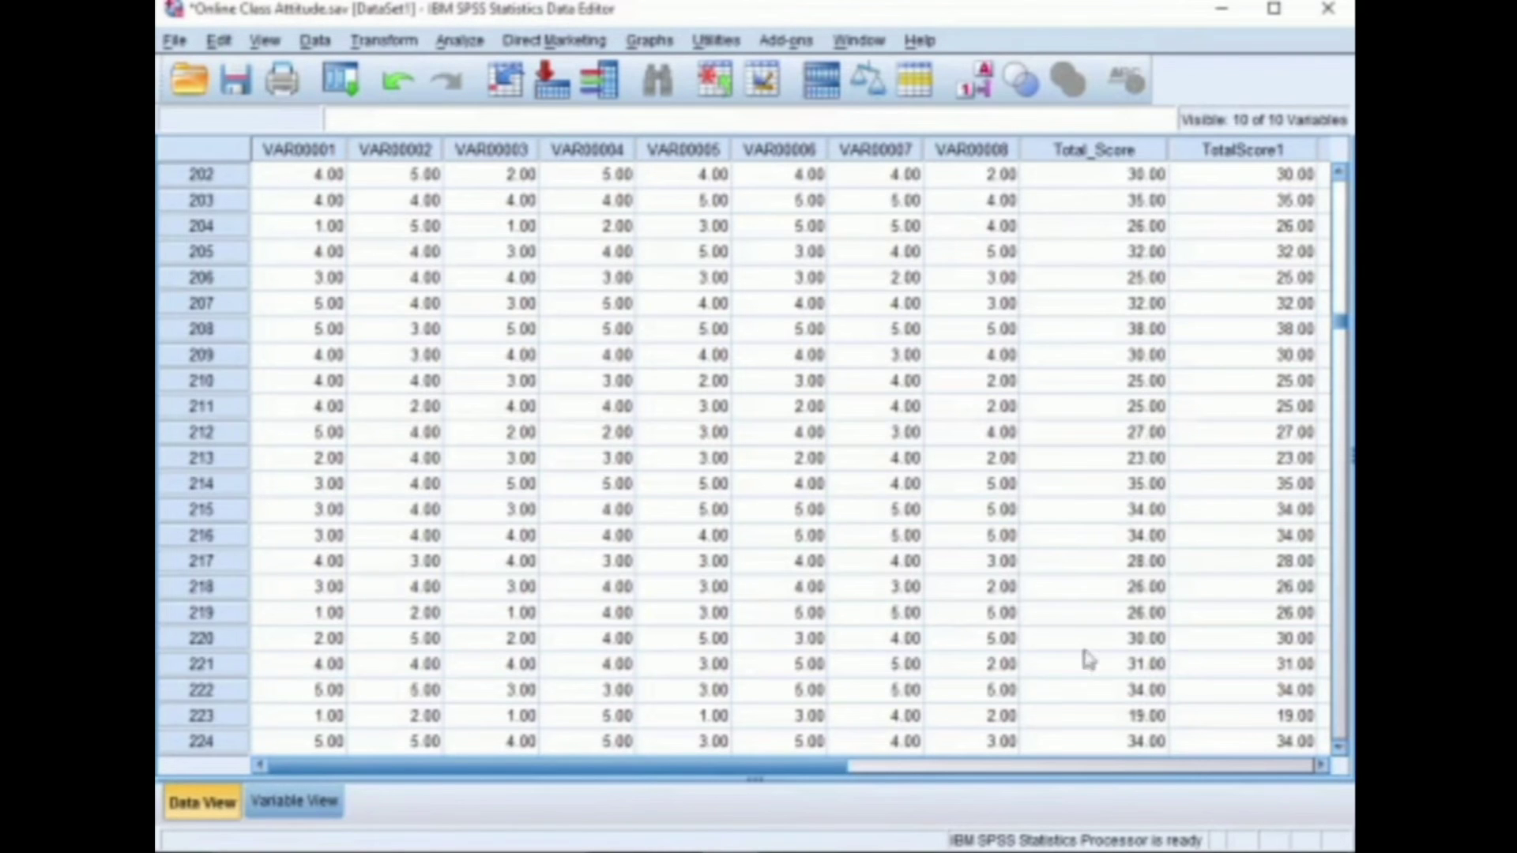
drag(847, 770, 957, 771)
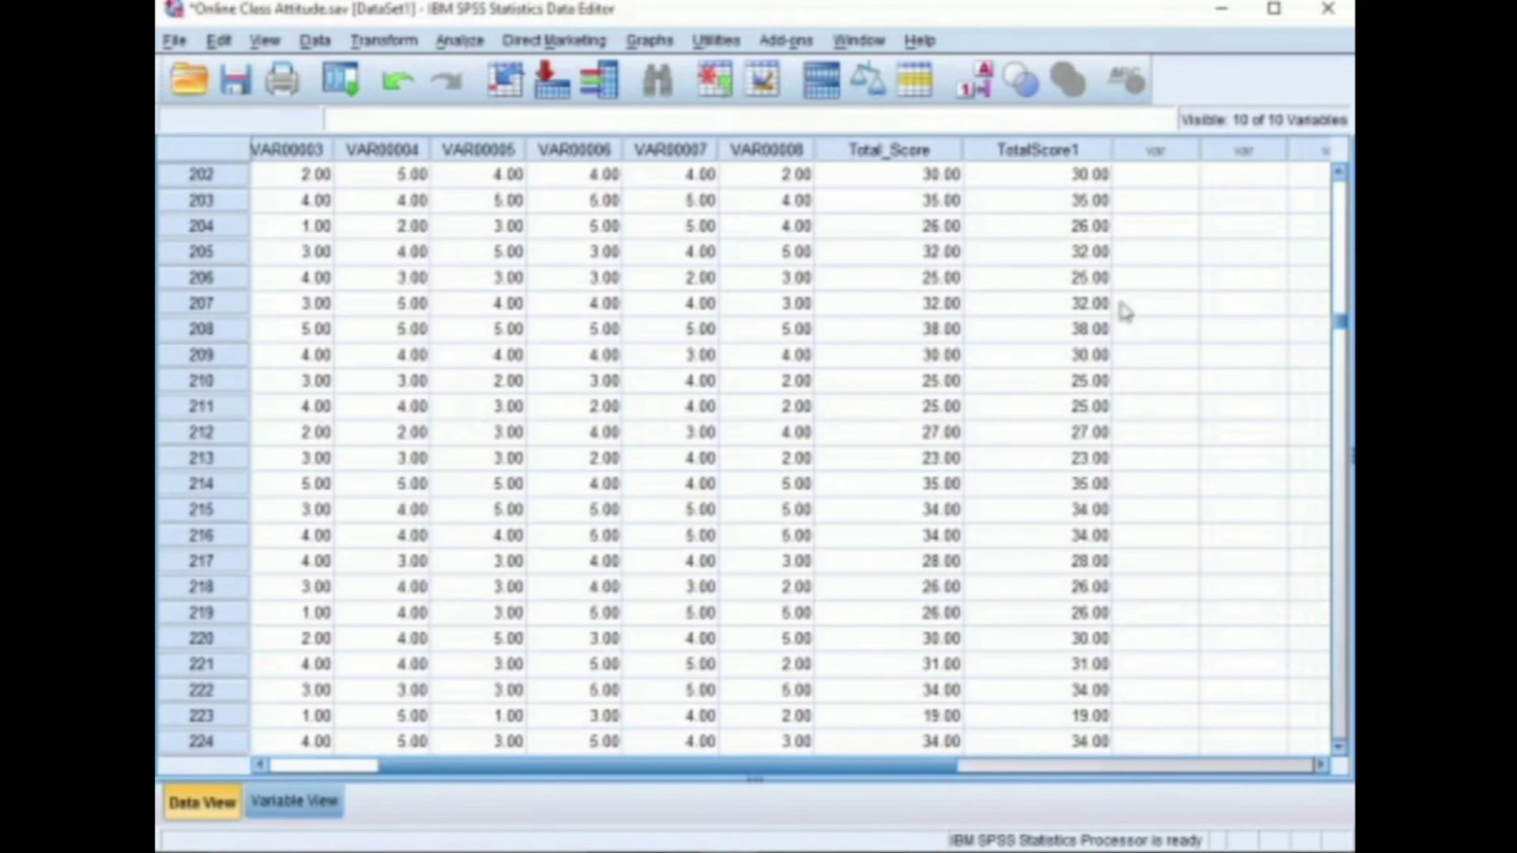
click(286, 802)
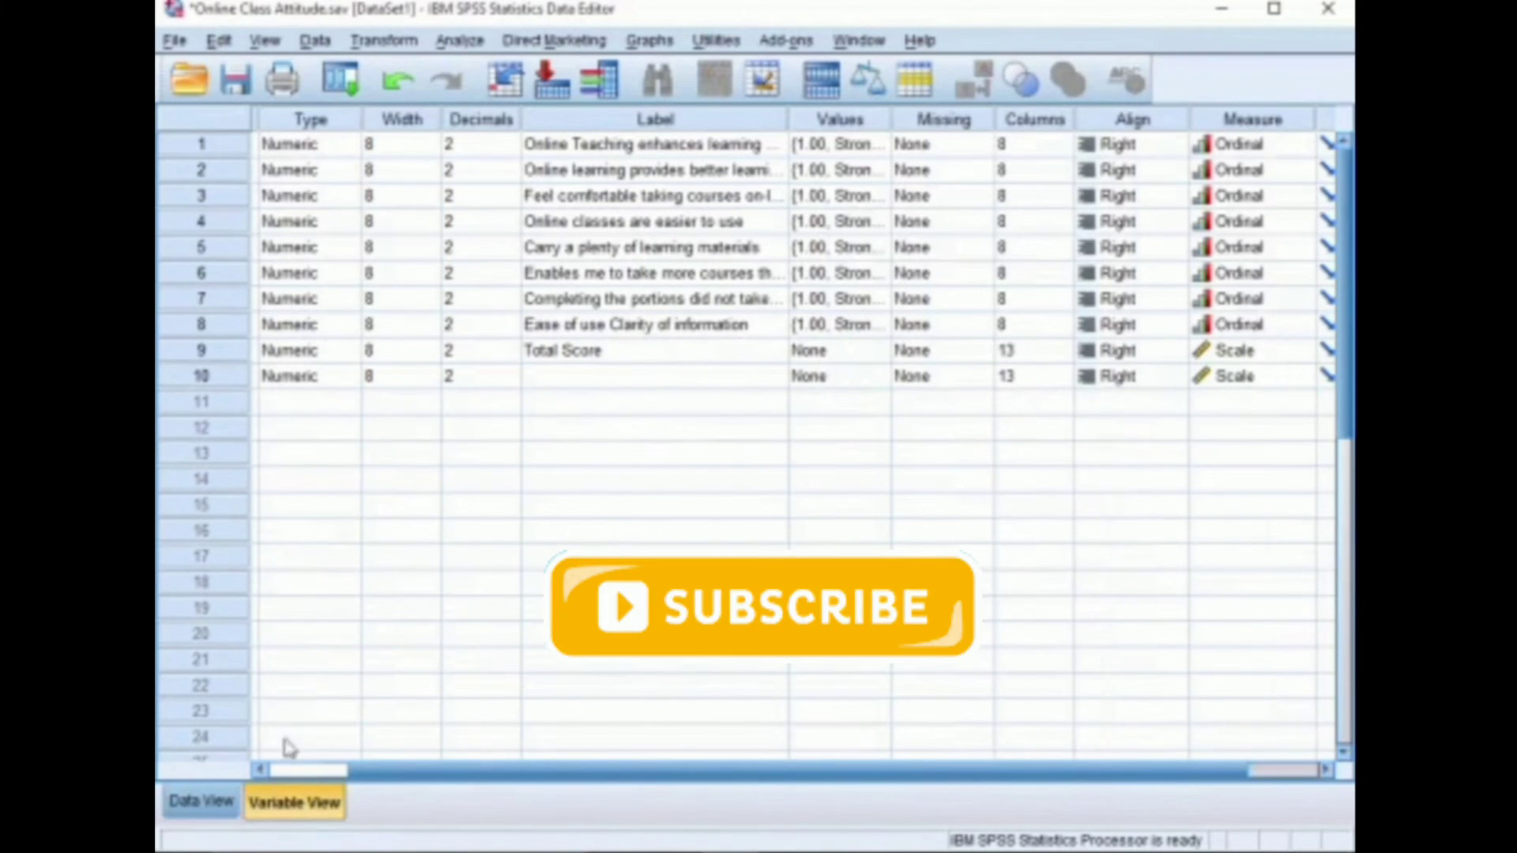
click(197, 802)
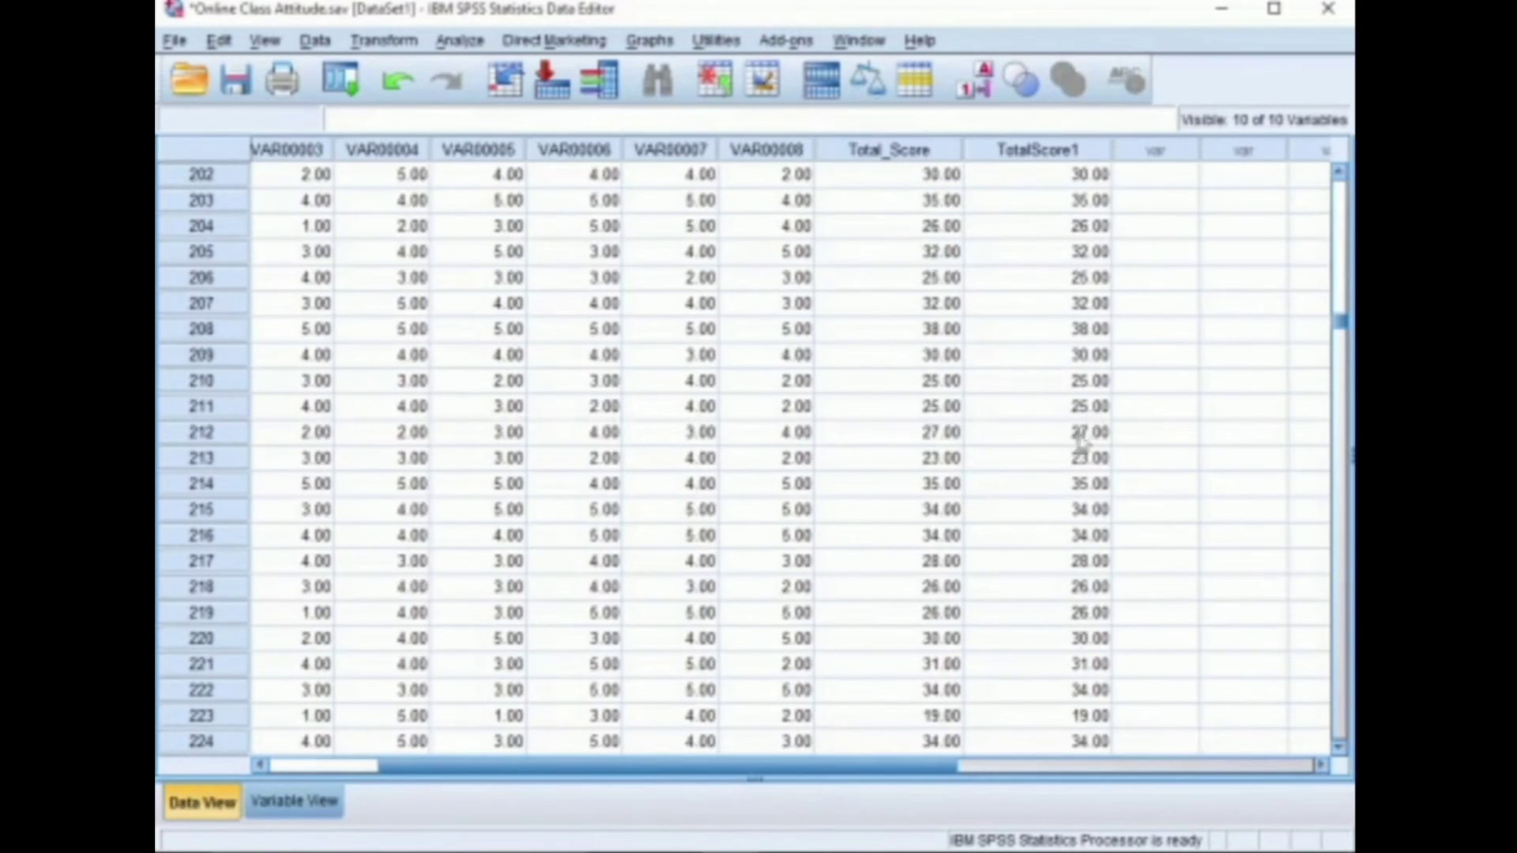